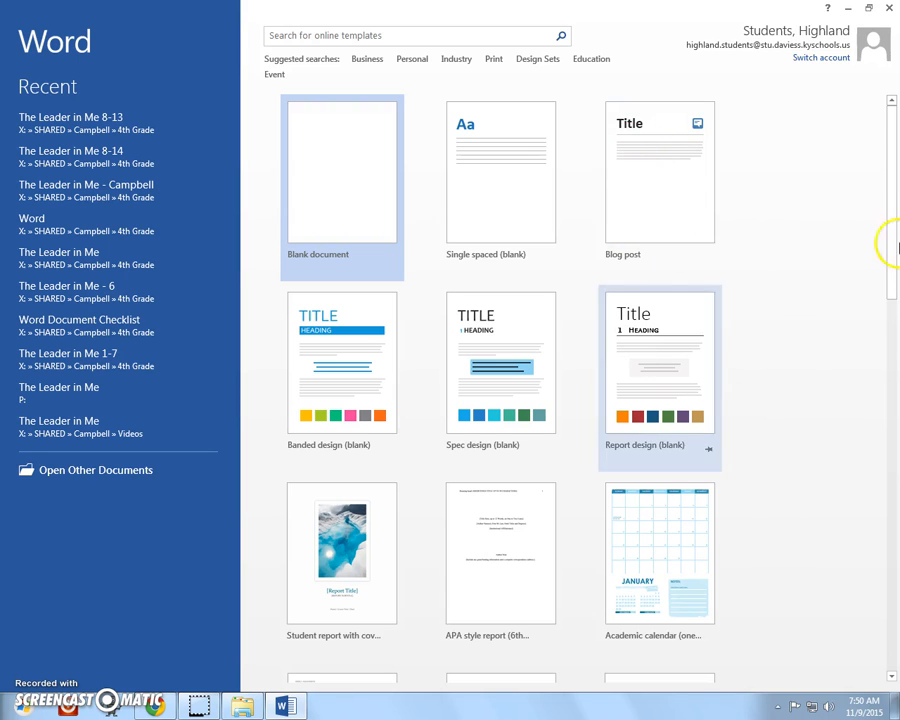
- Browse the available document templates and create a new blank document
{"action": "left_click_drag", "start_coordinate": [893, 143], "coordinate": [896, 538]}
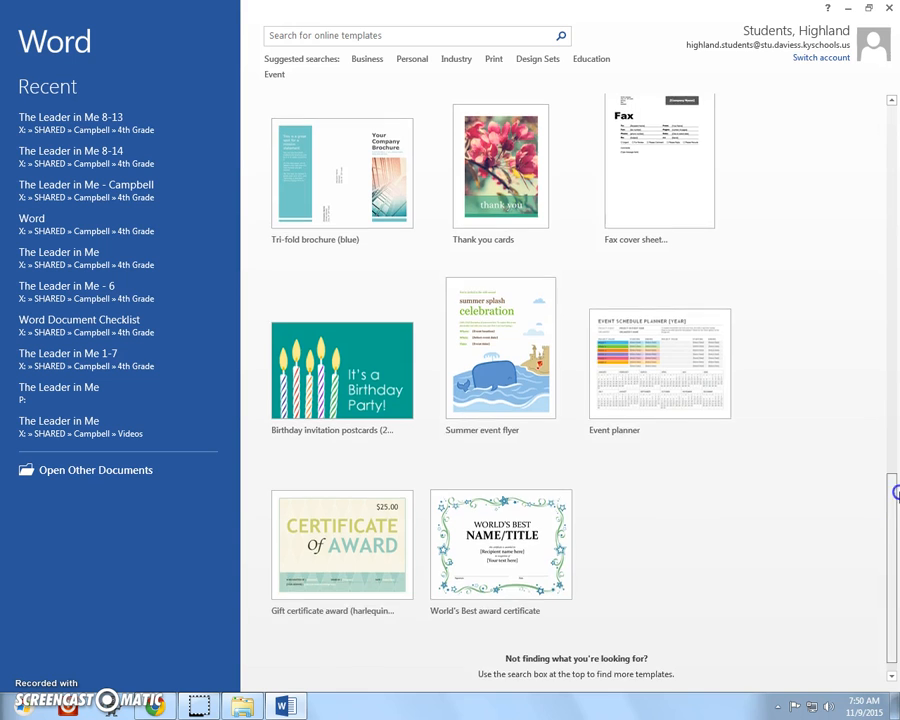
{"action": "scroll", "coordinate": [482, 395], "scroll_direction": "up", "scroll_amount": 3}
{"action": "left_click_drag", "start_coordinate": [891, 459], "coordinate": [894, 140]}
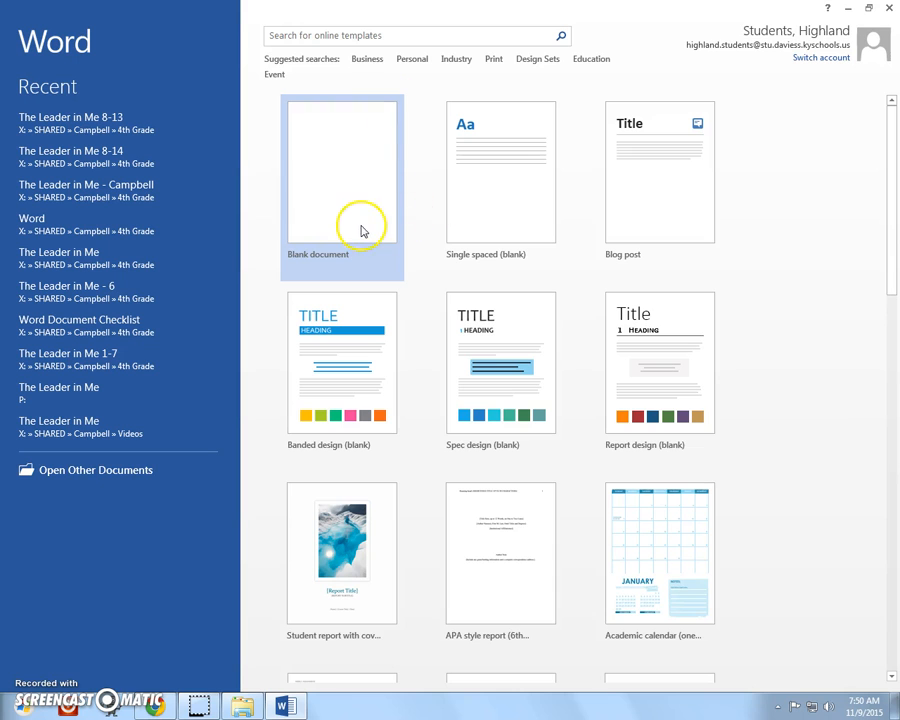
{"action": "left_click", "coordinate": [339, 183]}
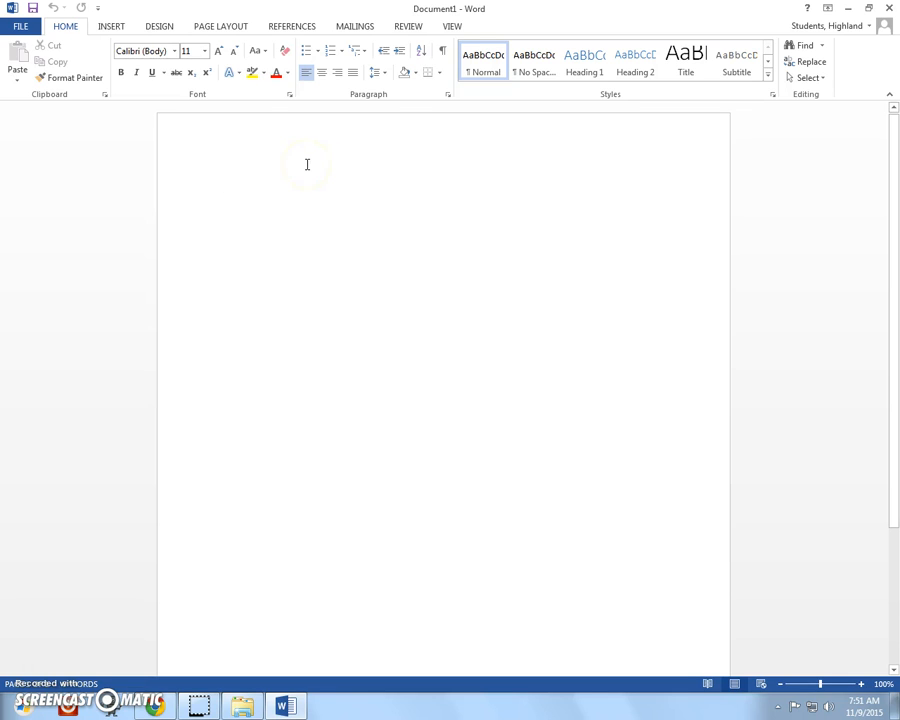
- Insert a table with 5 columns and 8 rows at the start of the document
{"action": "left_click", "coordinate": [110, 27]}
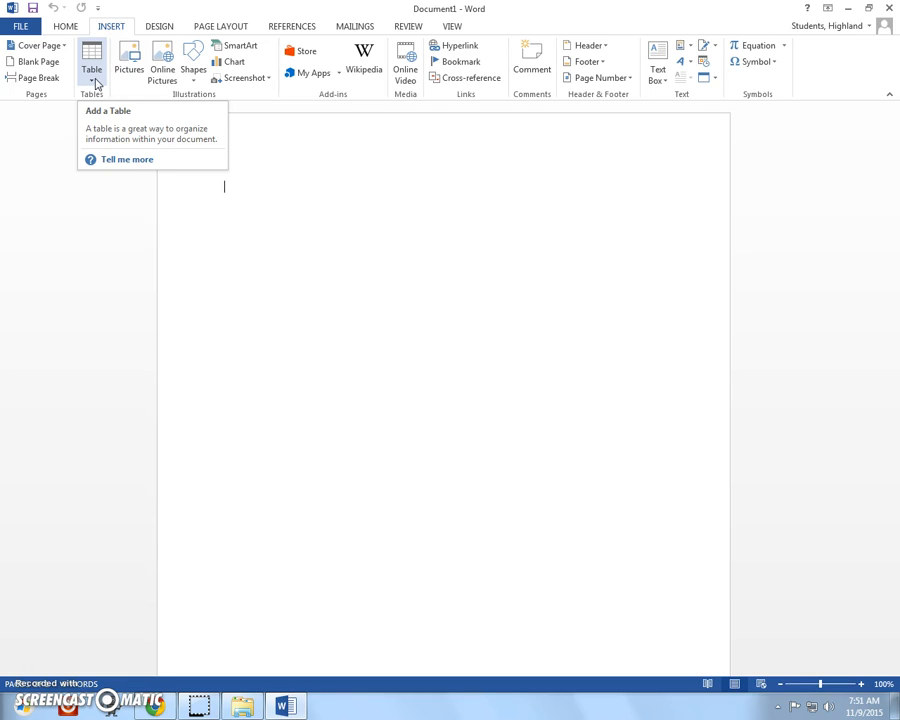
{"action": "left_click", "coordinate": [93, 82]}
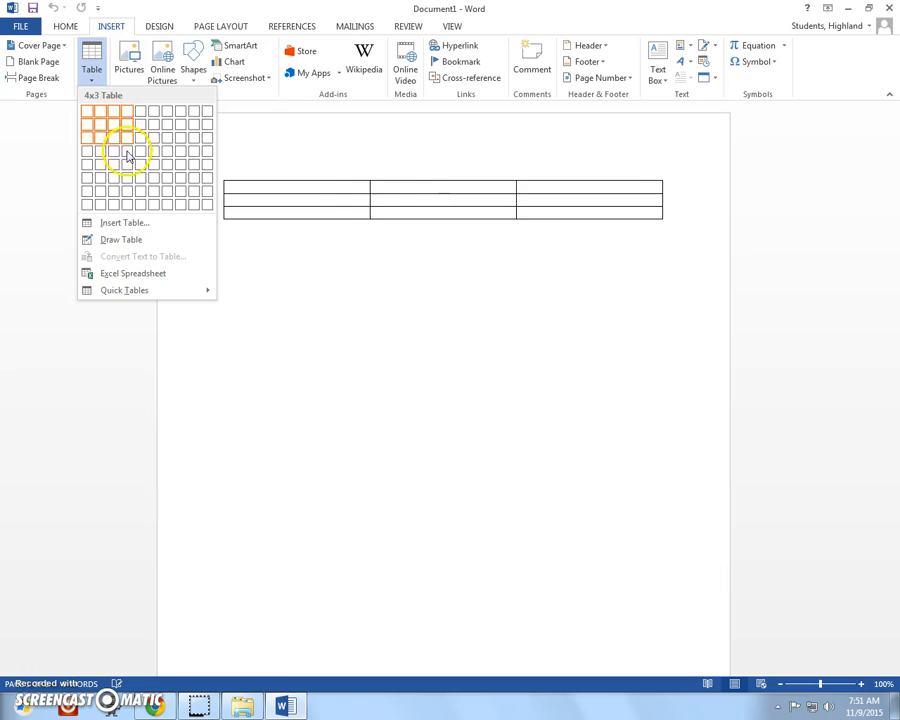
{"action": "left_click", "coordinate": [141, 204]}
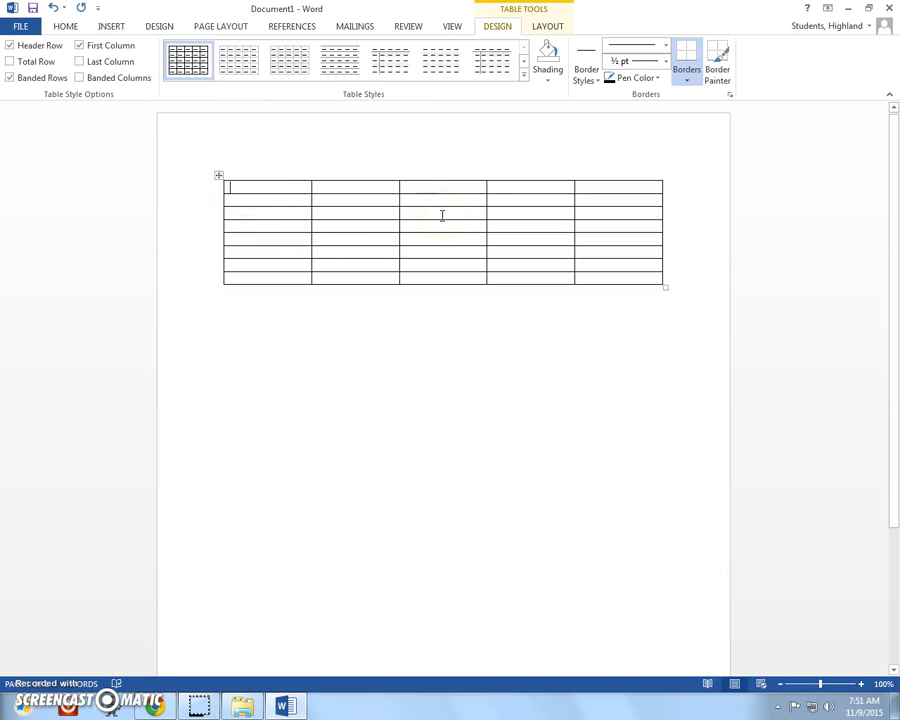
- Enter a first name and a date in the first table row, and another first name in the second row
{"action": "type", "text": "Johnny"}
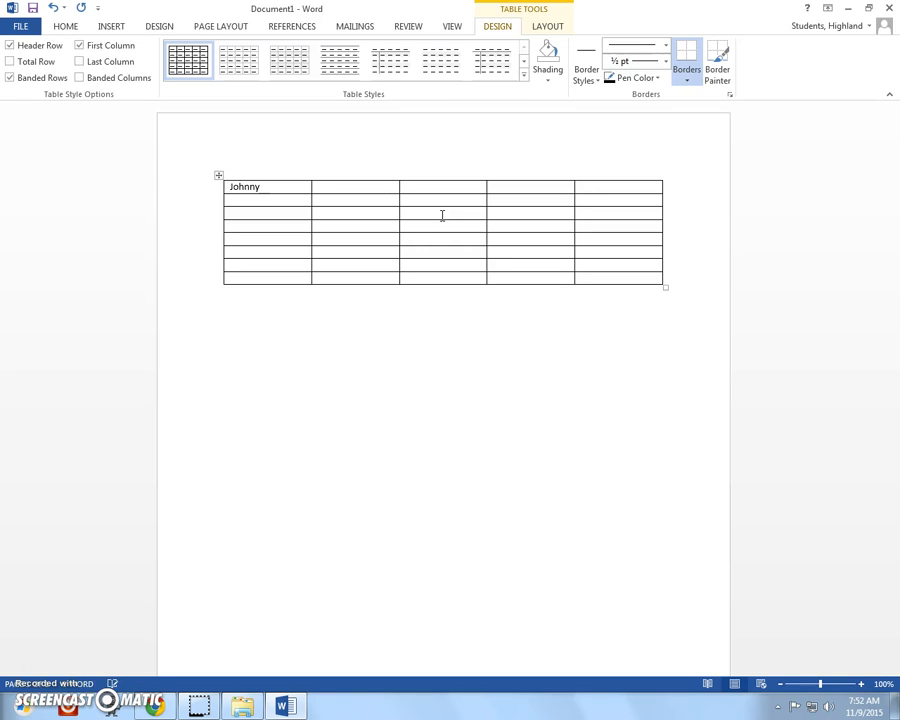
{"action": "key", "text": "Tab"}
{"action": "type", "text": "3/13/1995"}
{"action": "left_click", "coordinate": [256, 202]}
{"action": "type", "text": "Susie"}
{"action": "left_click", "coordinate": [351, 202]}
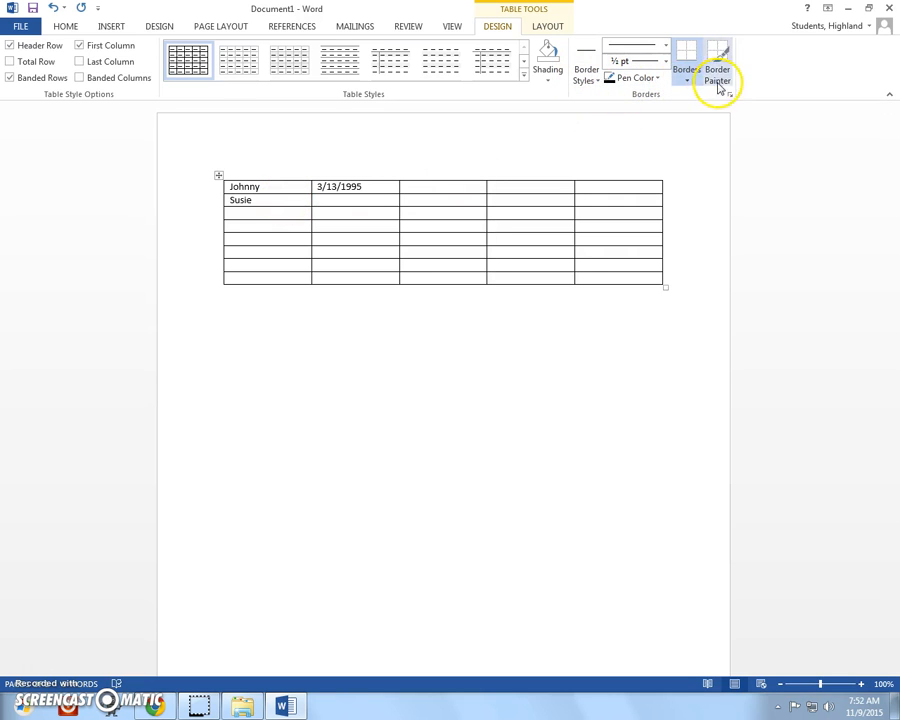
{"action": "right_click", "coordinate": [392, 187]}
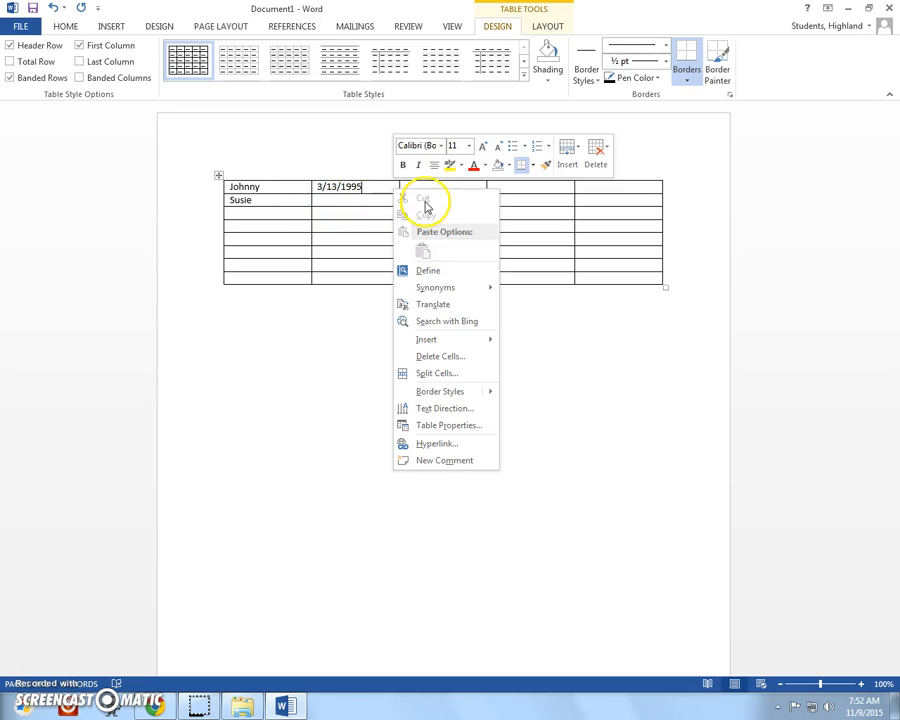
{"action": "left_click", "coordinate": [335, 204]}
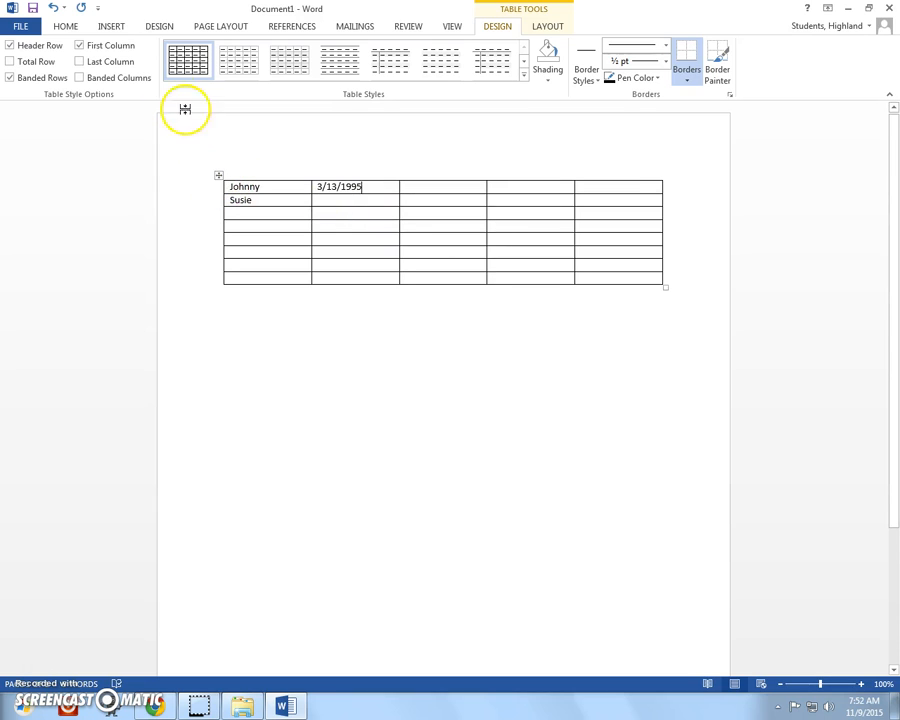
- Undo the table entries and the table insertion
{"action": "left_click", "coordinate": [53, 9]}
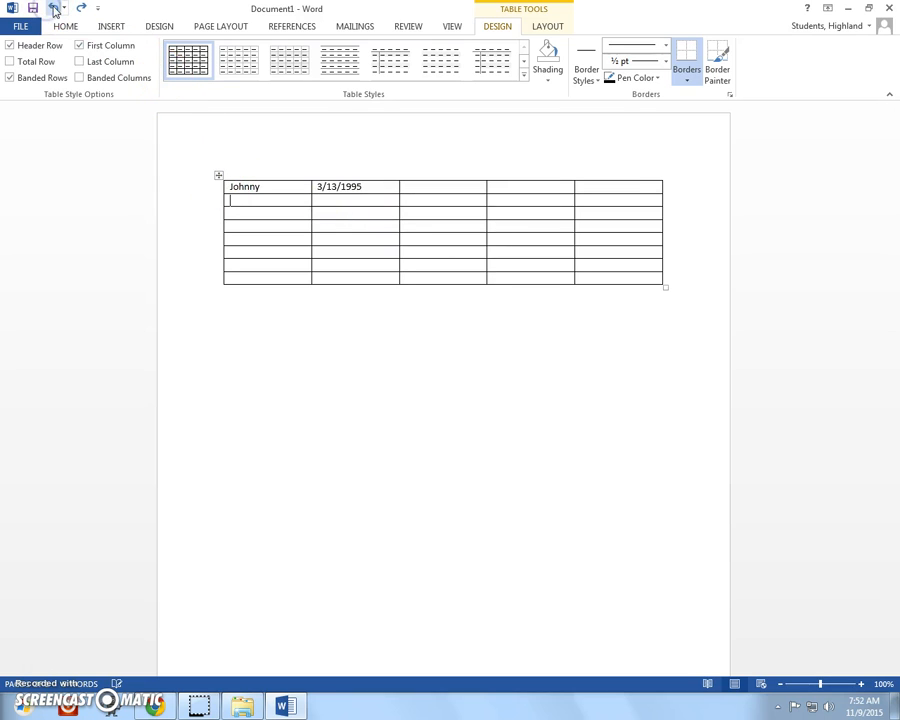
{"action": "left_click", "coordinate": [53, 9]}
{"action": "left_click", "coordinate": [54, 9]}
{"action": "left_click", "coordinate": [54, 9]}
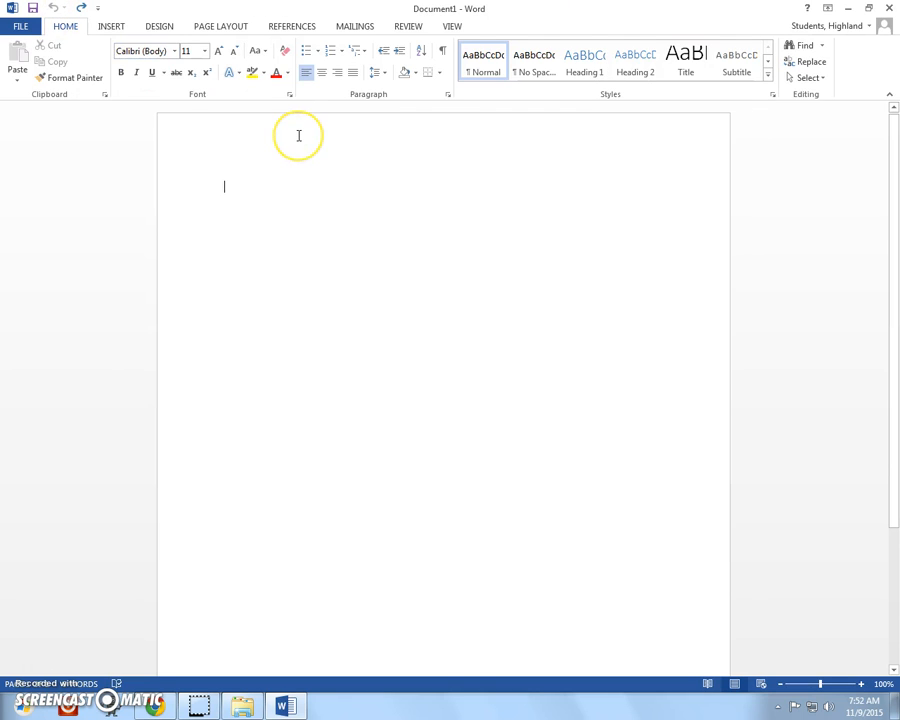
- Draw a right block arrow about 3.18" wide and 1.76" high near the start of the page
{"action": "left_click", "coordinate": [113, 27]}
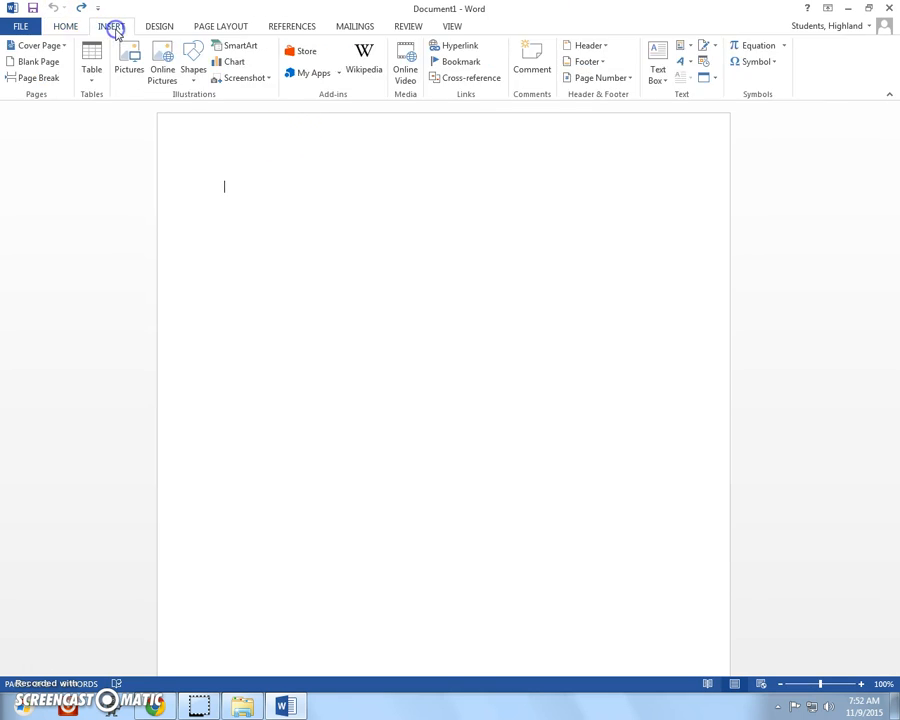
{"action": "left_click", "coordinate": [197, 80]}
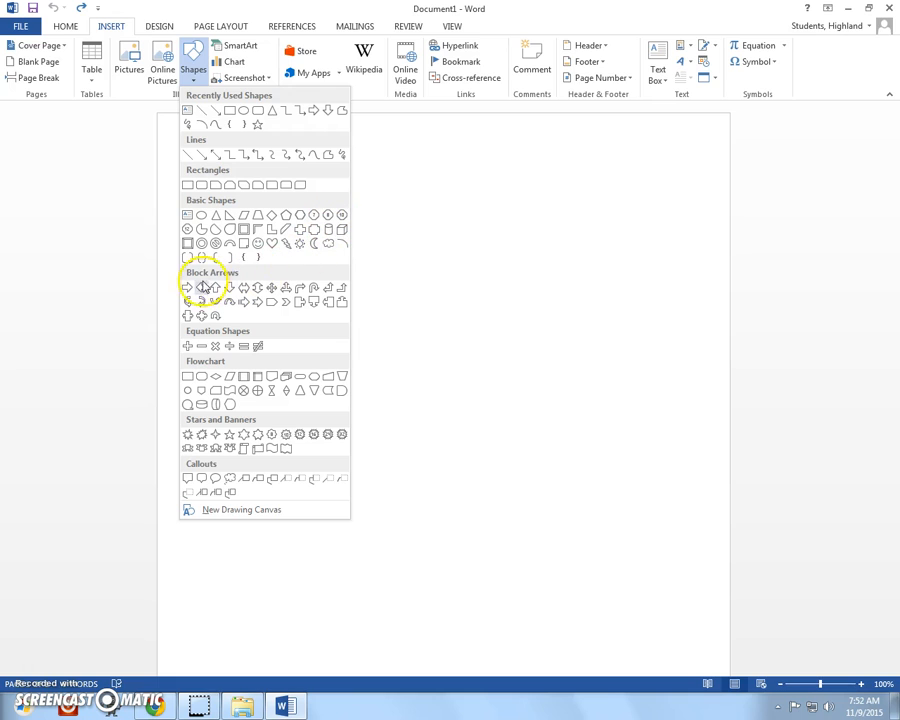
{"action": "left_click", "coordinate": [187, 287]}
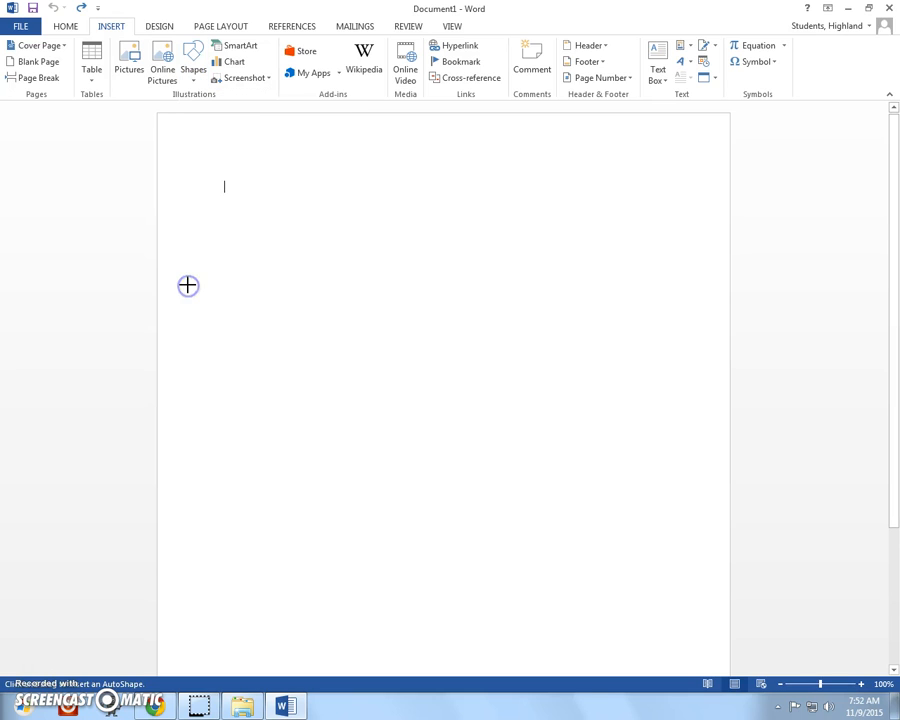
{"action": "mouse_move", "coordinate": [225, 183]}
{"action": "left_mouse_down"}
{"action": "mouse_move", "coordinate": [366, 233]}
{"action": "mouse_move", "coordinate": [440, 300]}
{"action": "left_mouse_up"}
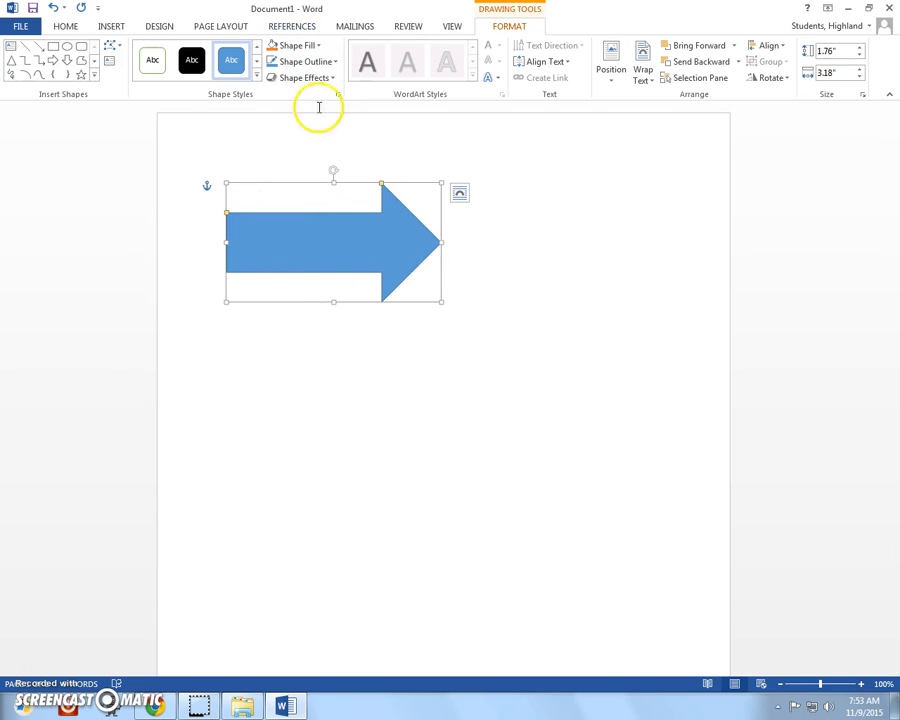
- Look through the shape effects available for the arrow and undo drawing the arrow
{"action": "left_click", "coordinate": [334, 79]}
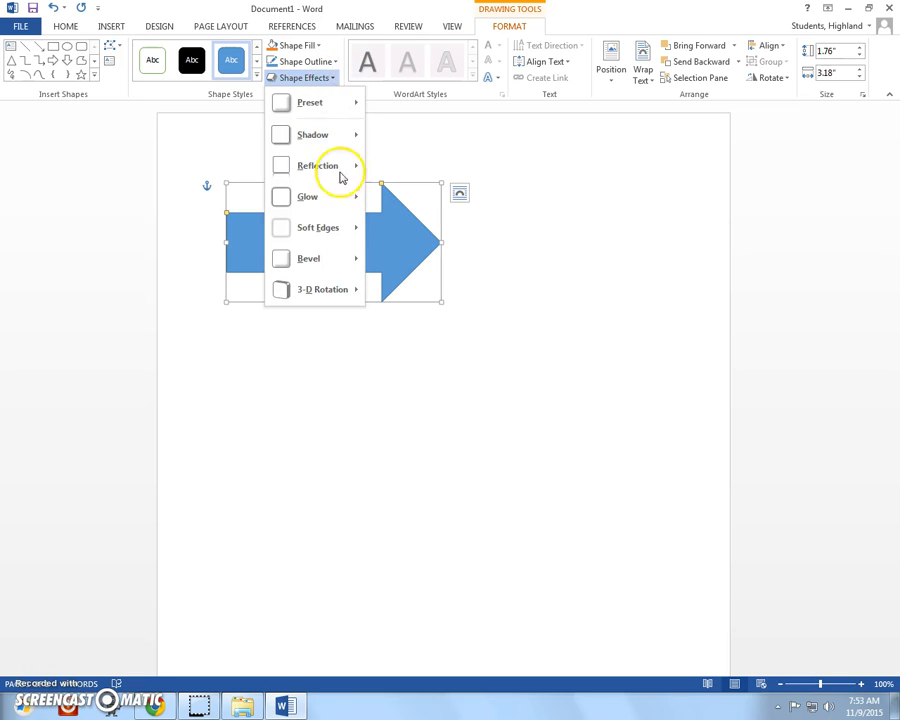
{"action": "left_click", "coordinate": [332, 80]}
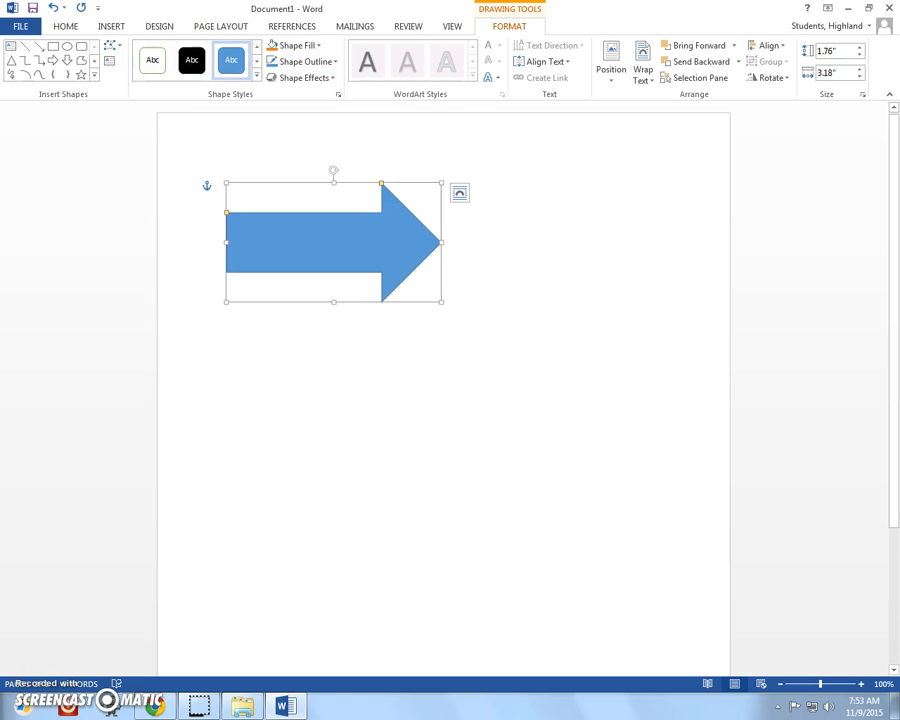
{"action": "left_click", "coordinate": [55, 8]}
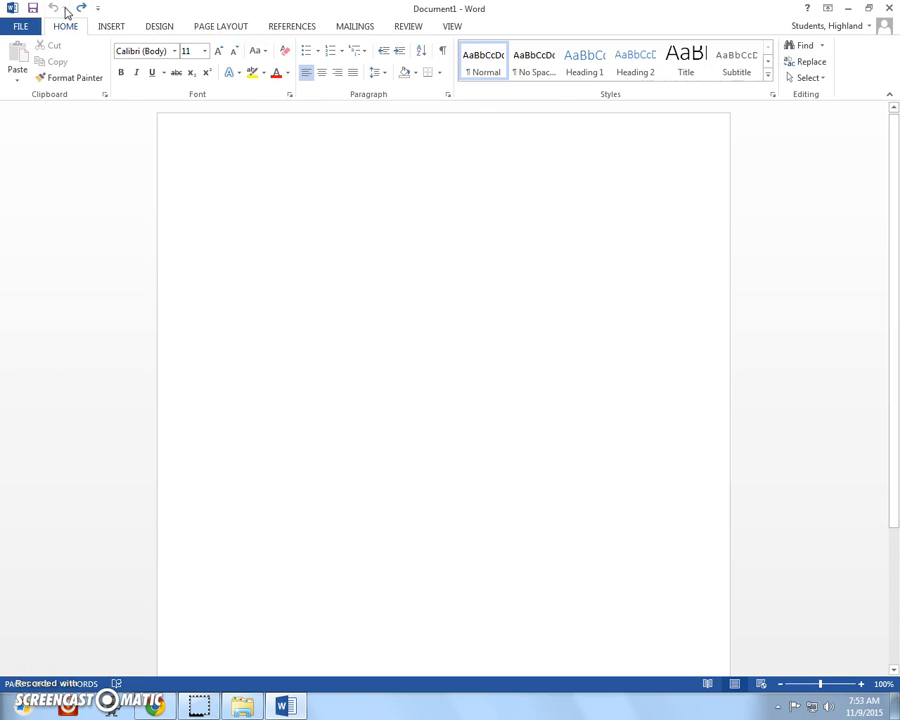
- Browse the full list of SmartArt graphic layouts
{"action": "left_click", "coordinate": [110, 25]}
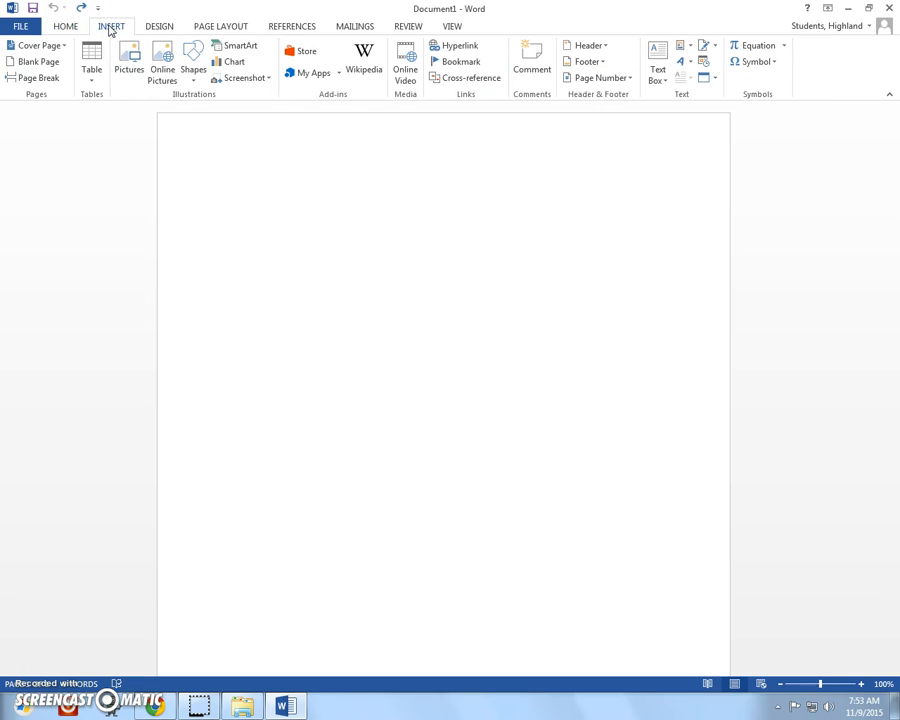
{"action": "left_click", "coordinate": [250, 47]}
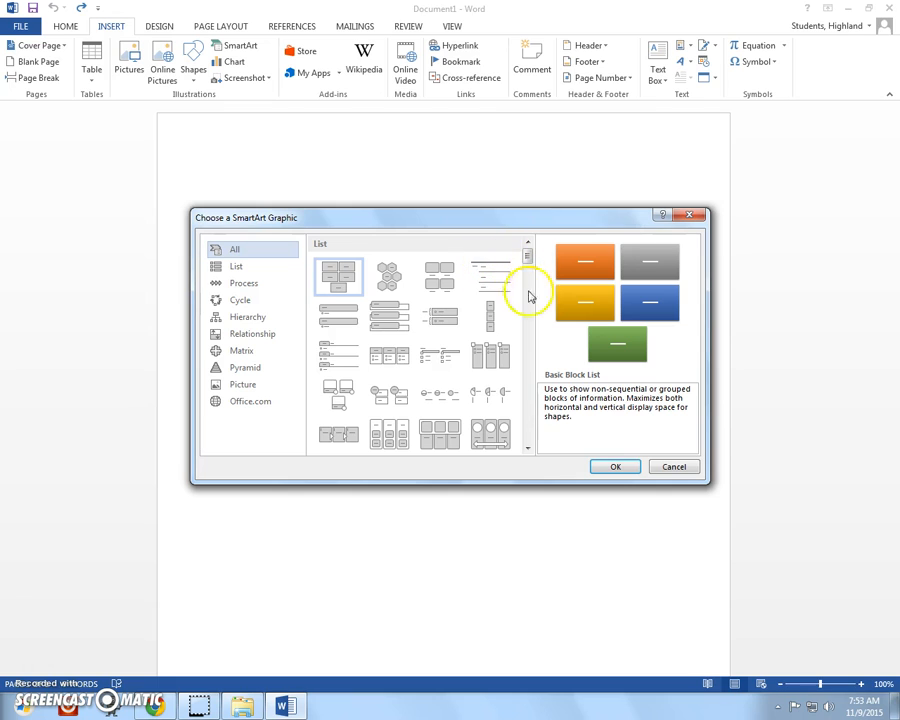
{"action": "left_click", "coordinate": [529, 451]}
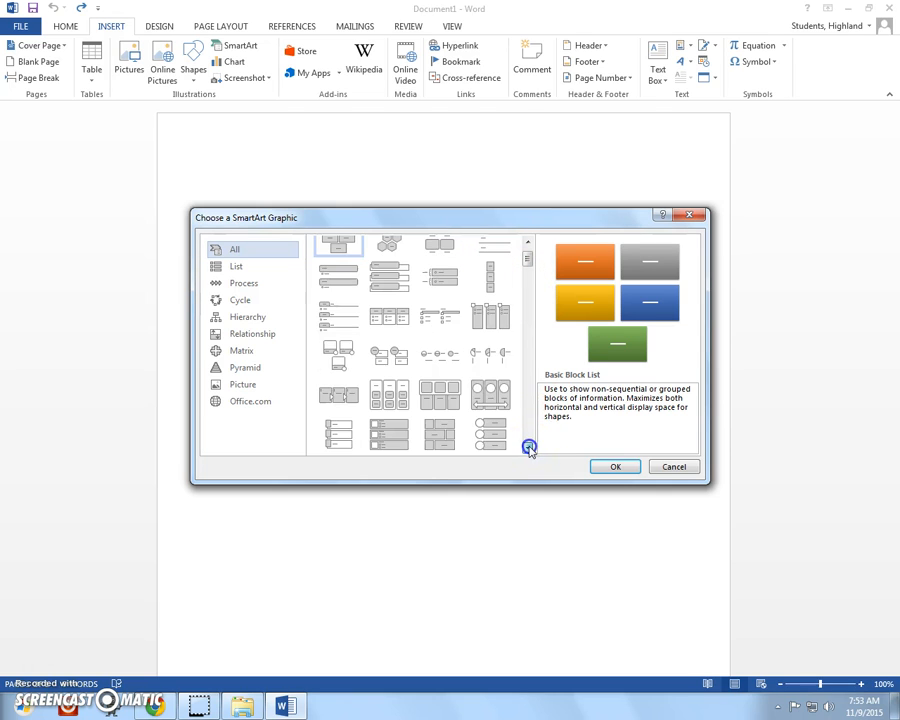
{"action": "left_click", "coordinate": [529, 451]}
{"action": "left_click", "coordinate": [529, 451]}
{"action": "left_click", "coordinate": [529, 451]}
{"action": "left_click", "coordinate": [529, 451]}
{"action": "left_click", "coordinate": [529, 451]}
{"action": "left_click", "coordinate": [529, 451]}
{"action": "left_click", "coordinate": [529, 451]}
{"action": "left_click", "coordinate": [529, 451]}
{"action": "left_click", "coordinate": [529, 451]}
{"action": "left_click", "coordinate": [529, 451]}
{"action": "left_click", "coordinate": [529, 451]}
{"action": "left_click", "coordinate": [529, 451]}
{"action": "left_click", "coordinate": [529, 451]}
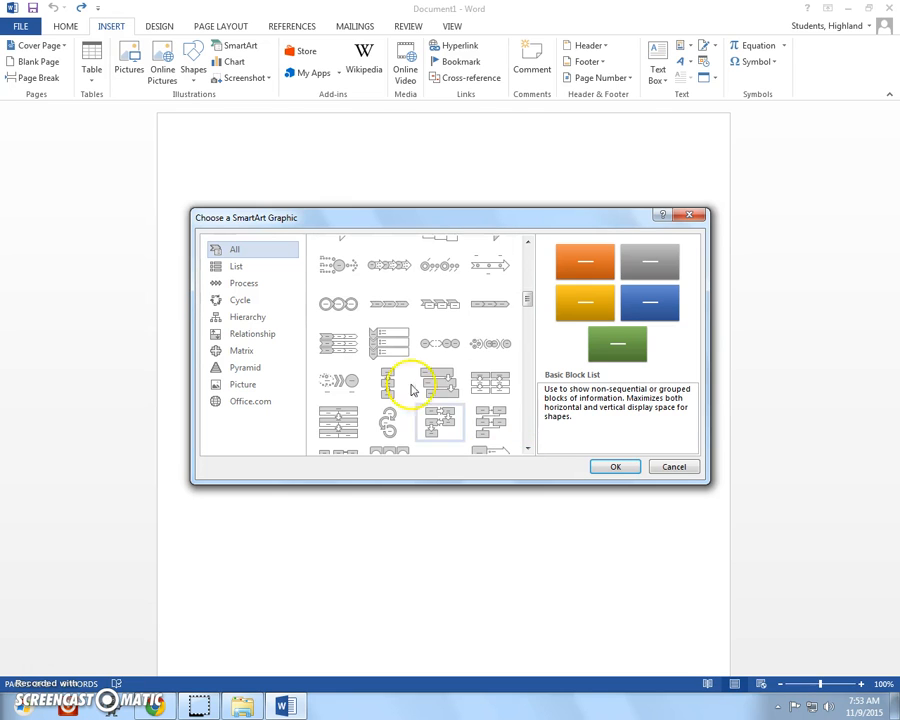
- Examine the SmartArt layouts by category, from Process through Picture, and close the selection without inserting a graphic
{"action": "left_click", "coordinate": [254, 290]}
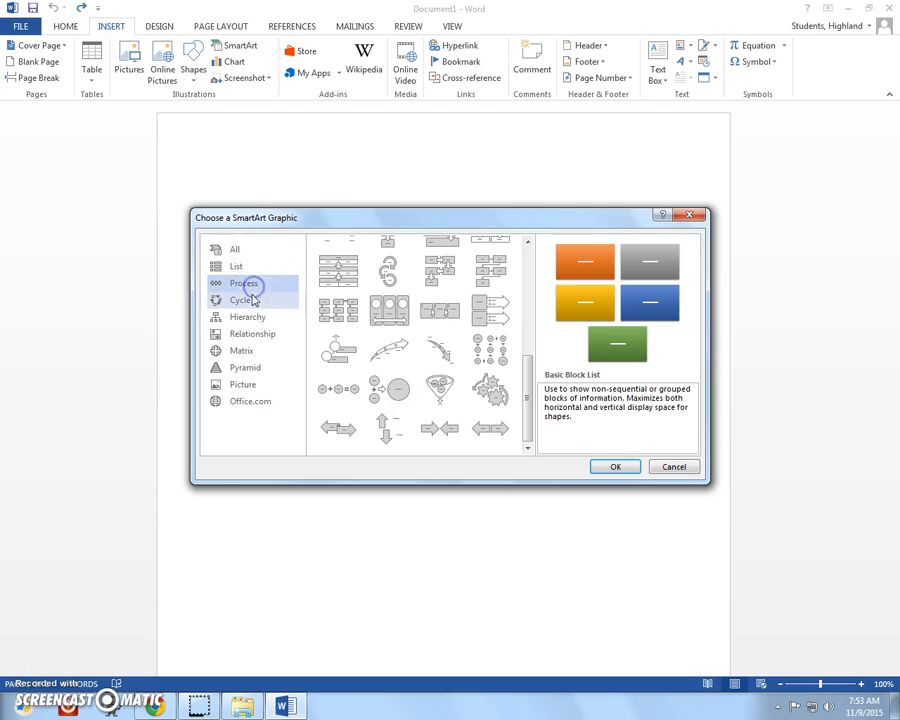
{"action": "left_click", "coordinate": [248, 300]}
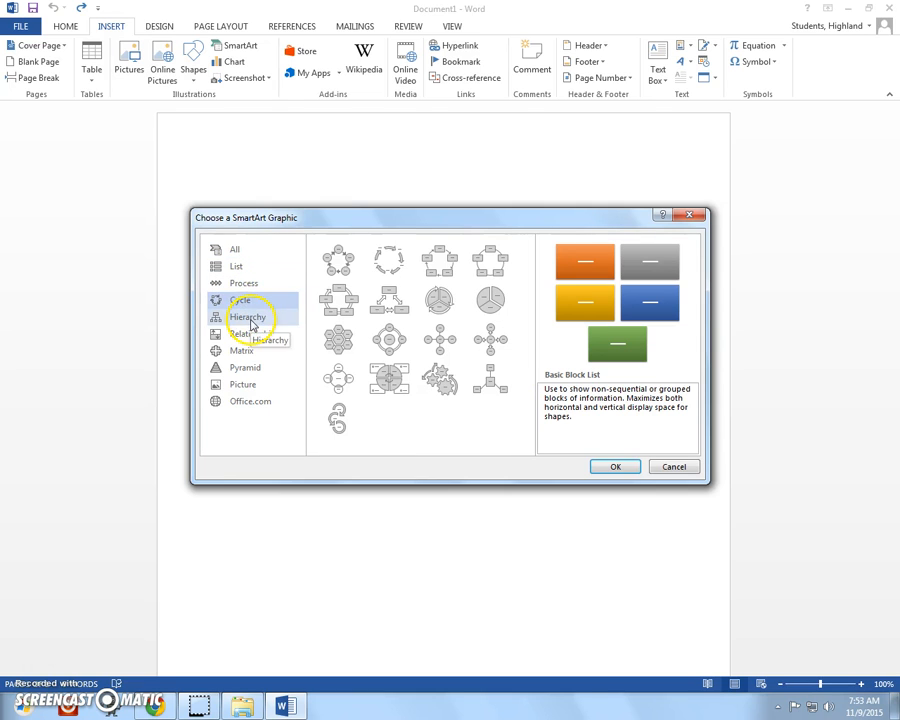
{"action": "left_click", "coordinate": [248, 318]}
{"action": "left_click", "coordinate": [246, 338]}
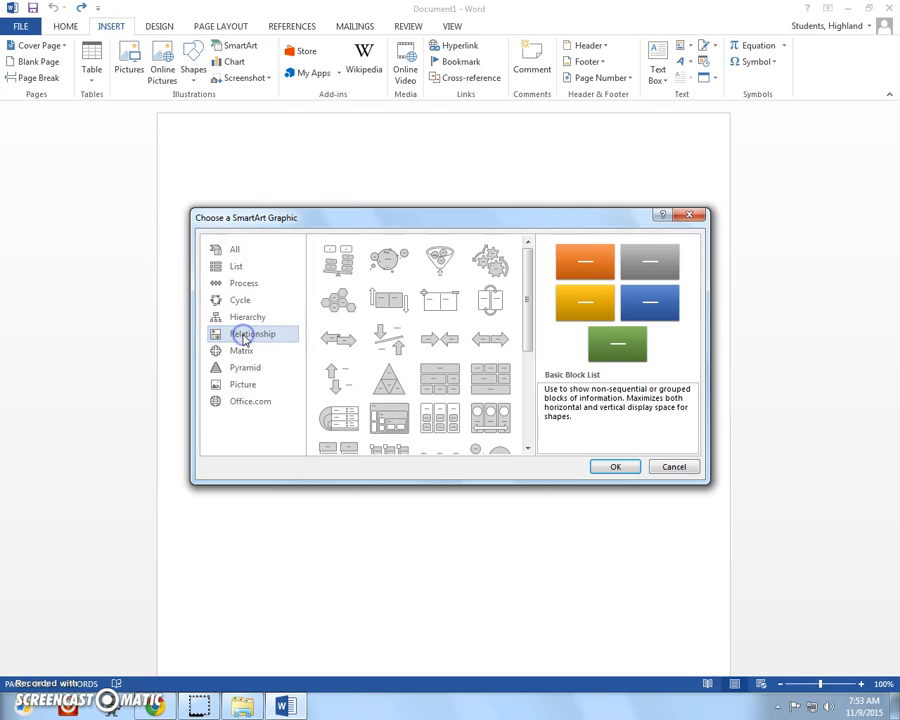
{"action": "left_click", "coordinate": [242, 352]}
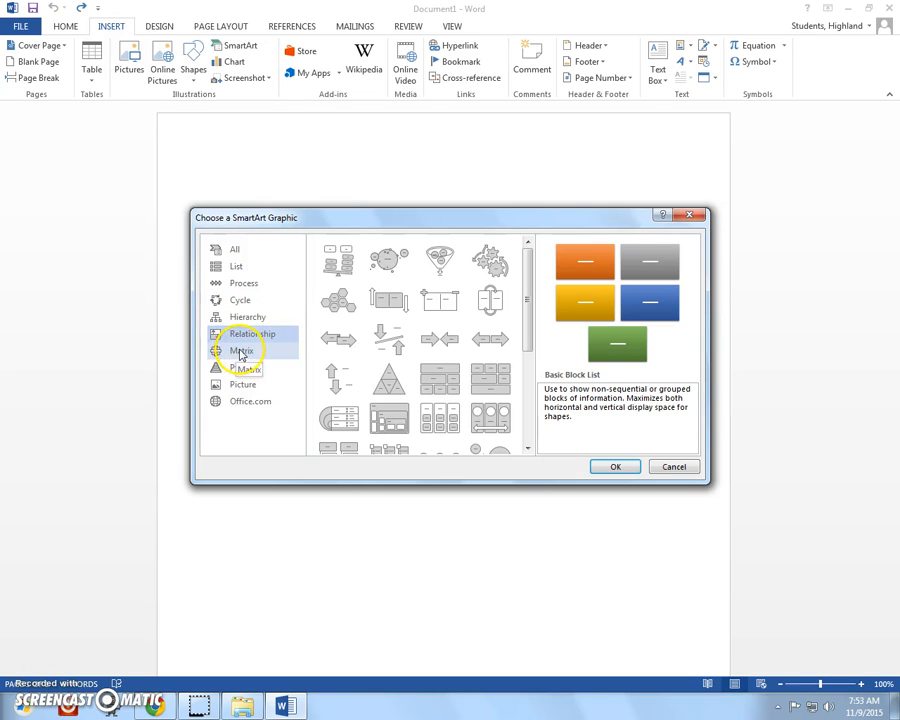
{"action": "left_click", "coordinate": [250, 368]}
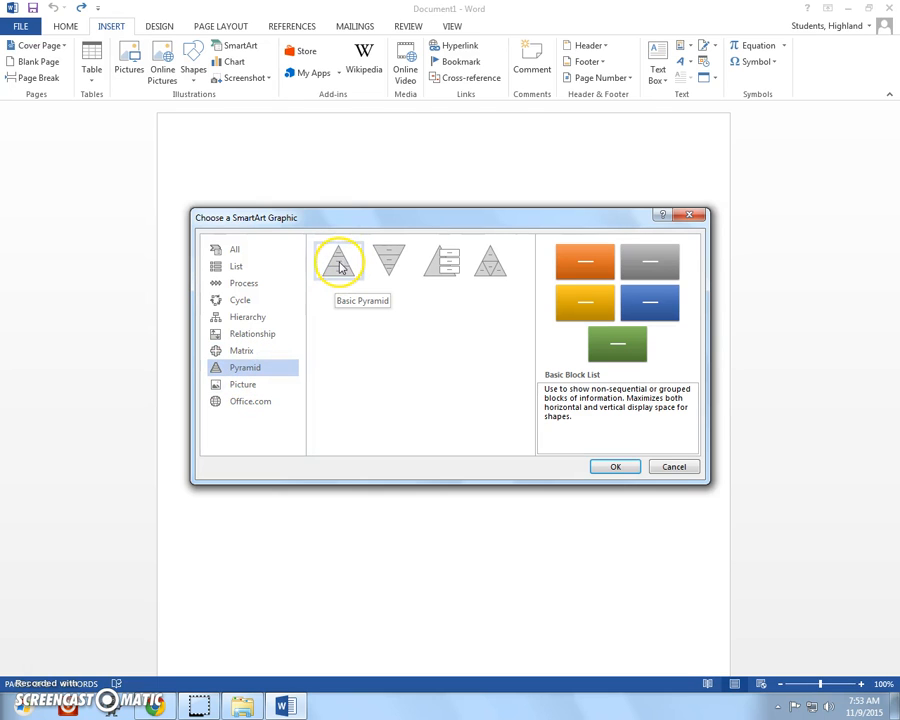
{"action": "left_click", "coordinate": [255, 389]}
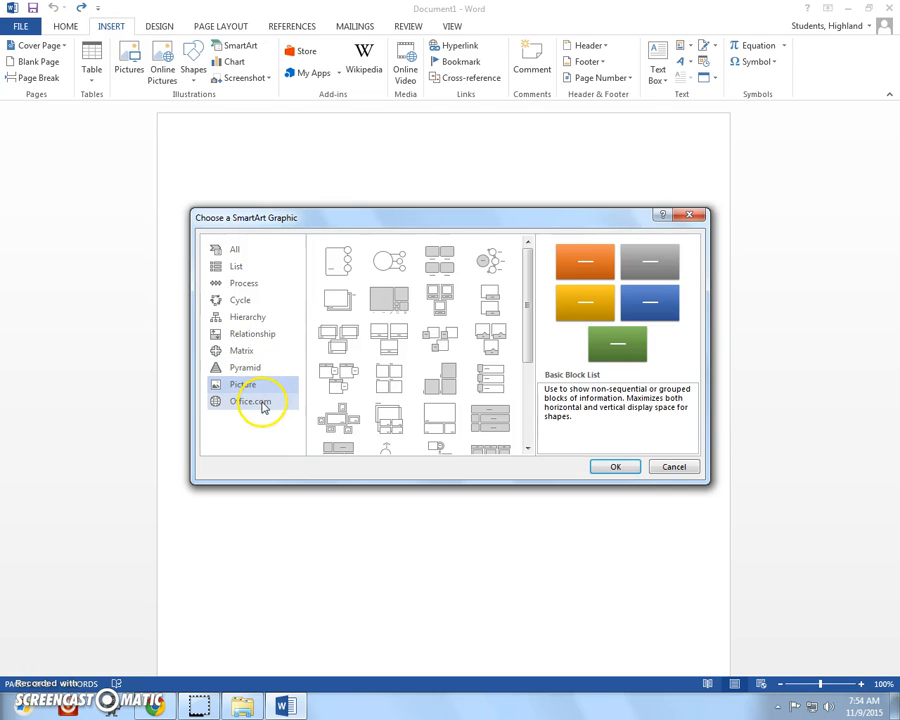
{"action": "left_click", "coordinate": [675, 470]}
- Examine the Column, Line and Pie chart types and close the chart selection without inserting one
{"action": "left_click", "coordinate": [236, 62]}
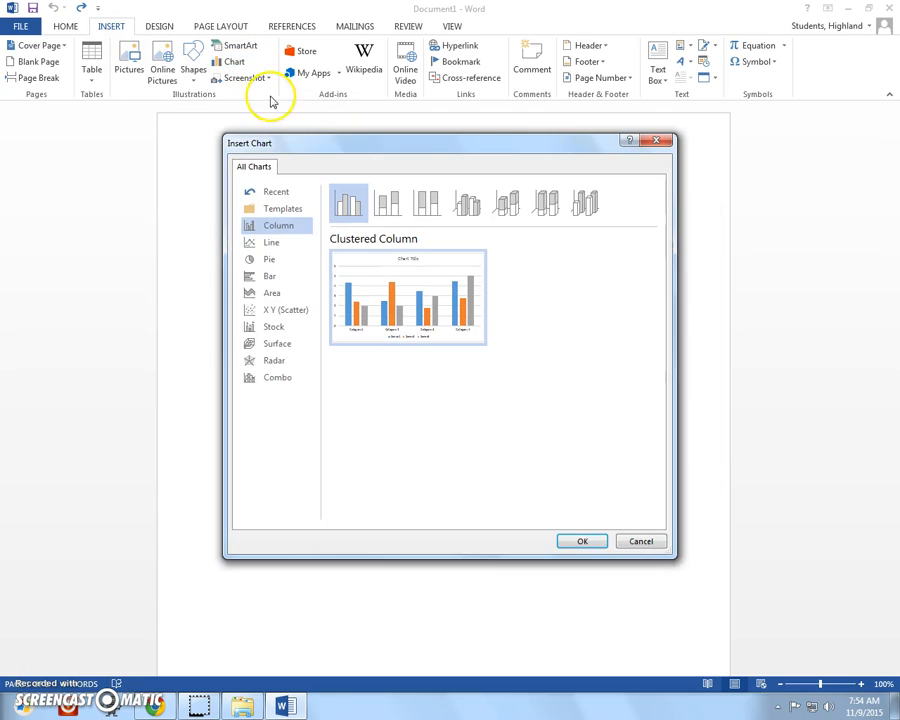
{"action": "mouse_move", "coordinate": [386, 287]}
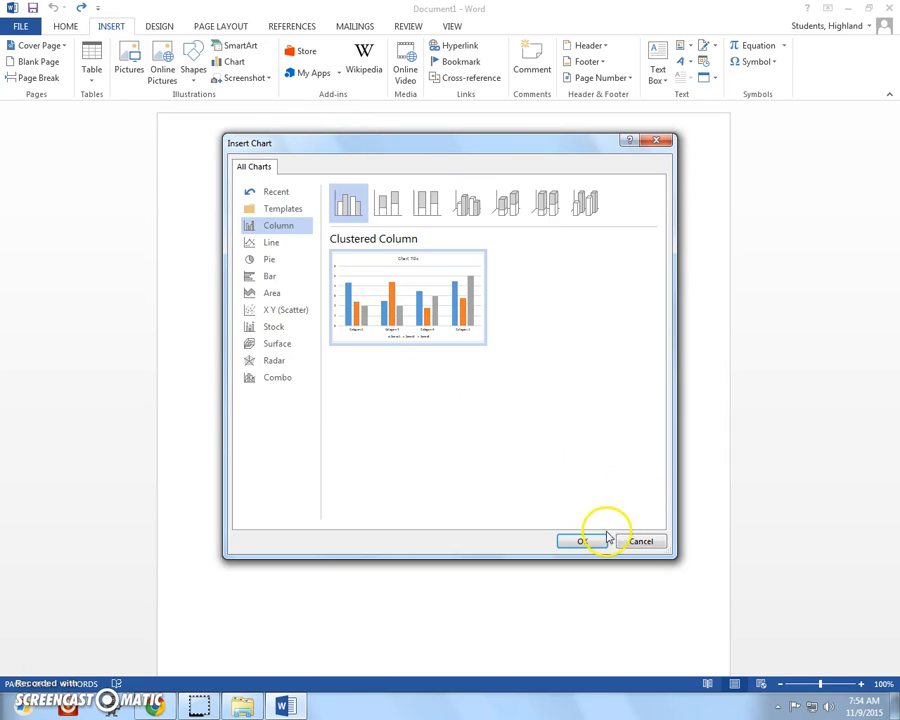
{"action": "left_click", "coordinate": [274, 243]}
{"action": "left_click", "coordinate": [269, 260]}
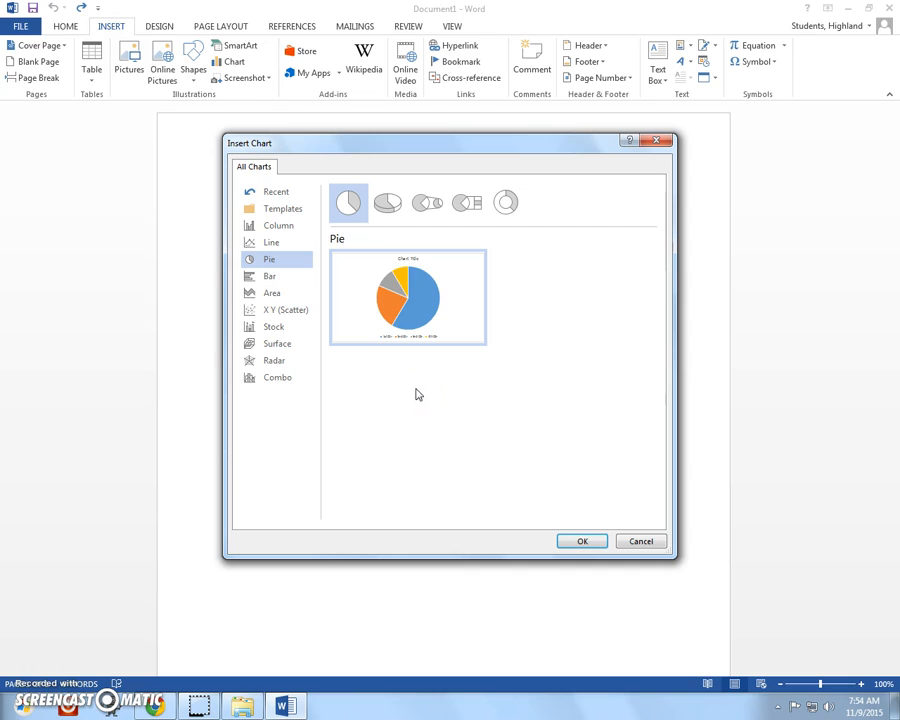
{"action": "left_click", "coordinate": [641, 542]}
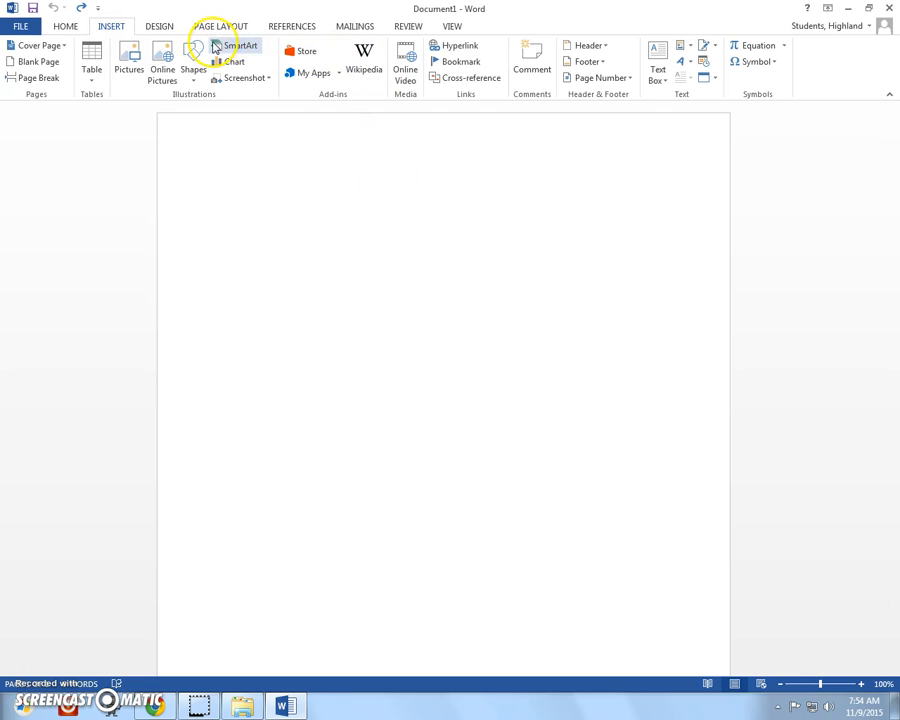
{"action": "left_click", "coordinate": [408, 80]}
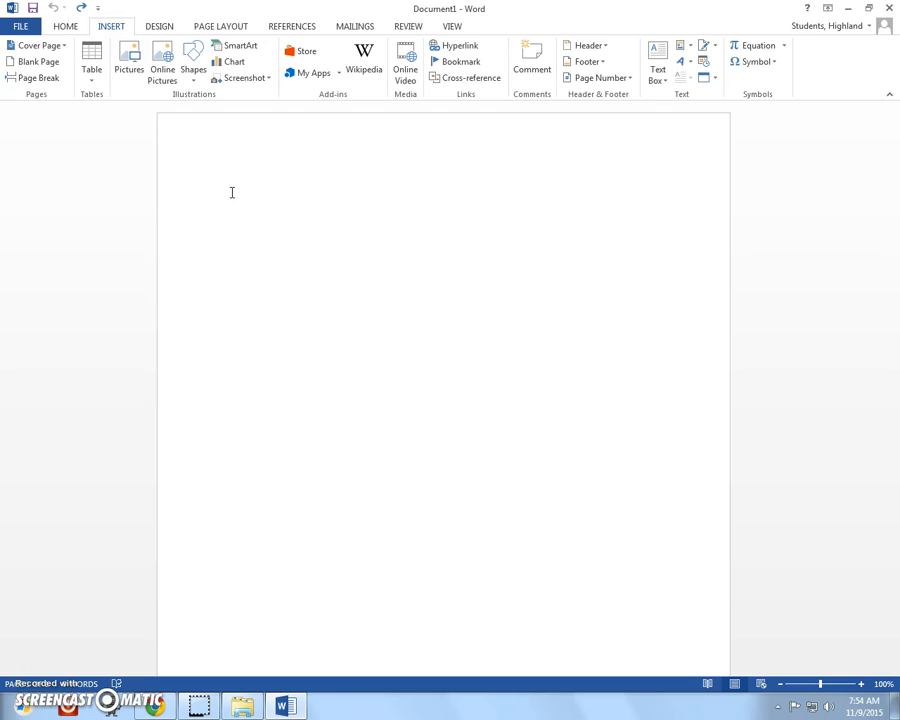
{"action": "type", "text": "www.highlandhornethive.com"}
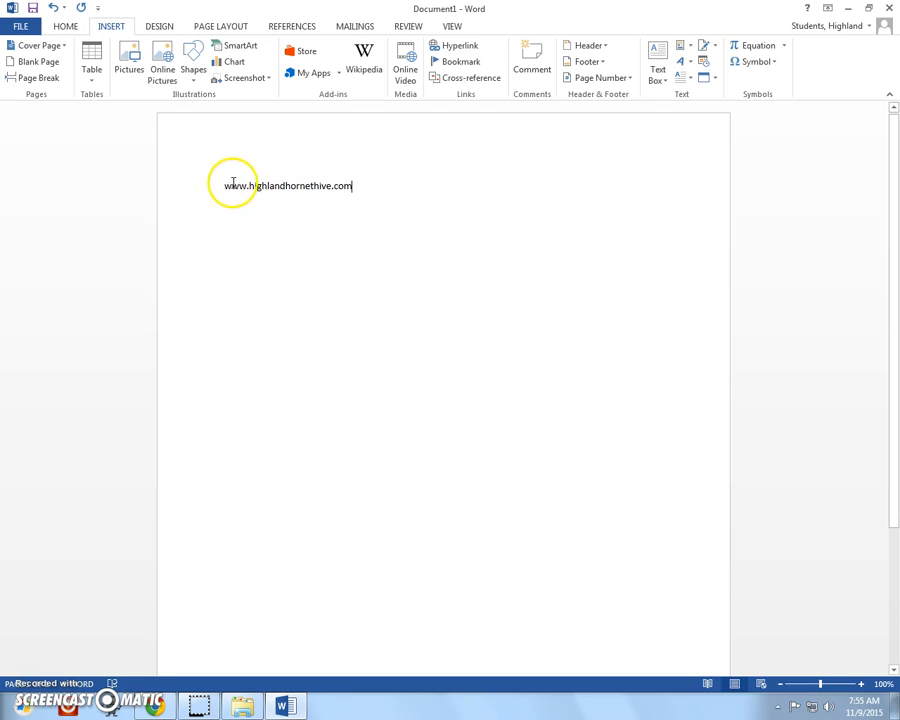
{"action": "left_click", "coordinate": [261, 185]}
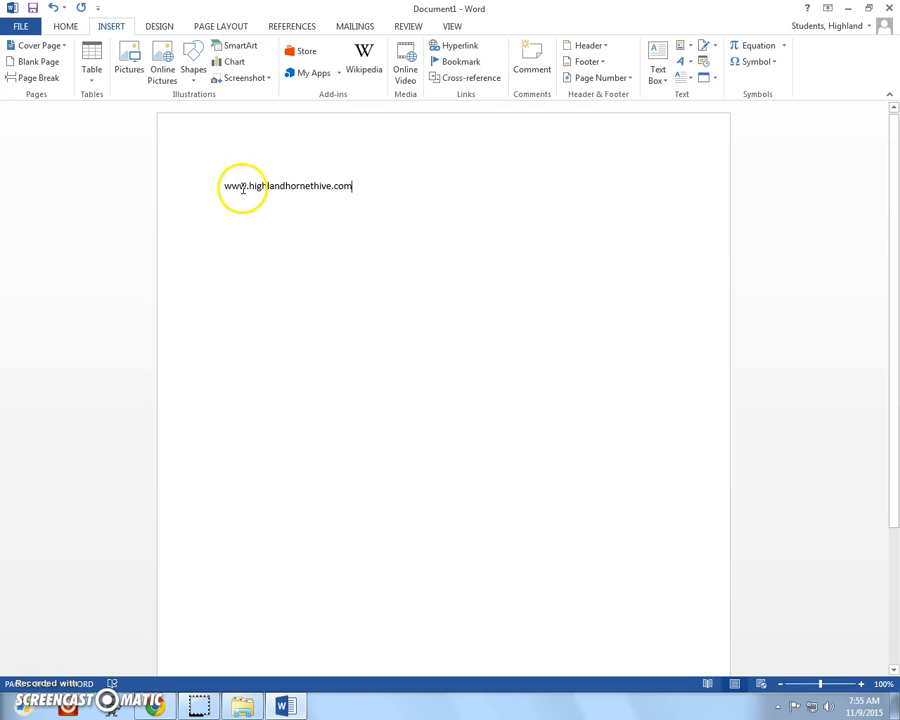
{"action": "left_click_drag", "start_coordinate": [221, 185], "coordinate": [350, 187]}
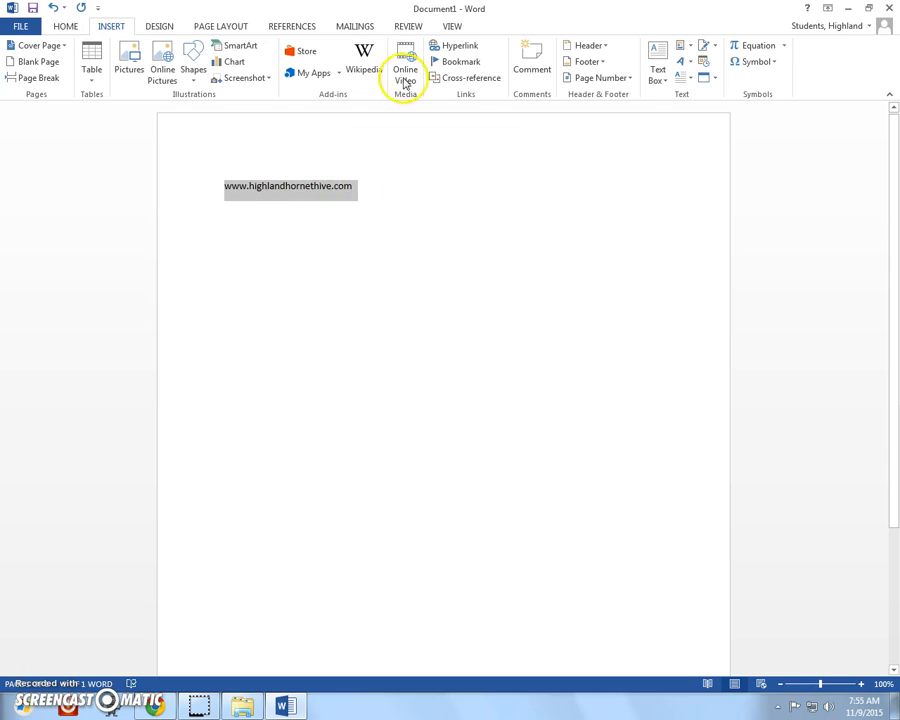
{"action": "left_click", "coordinate": [462, 50]}
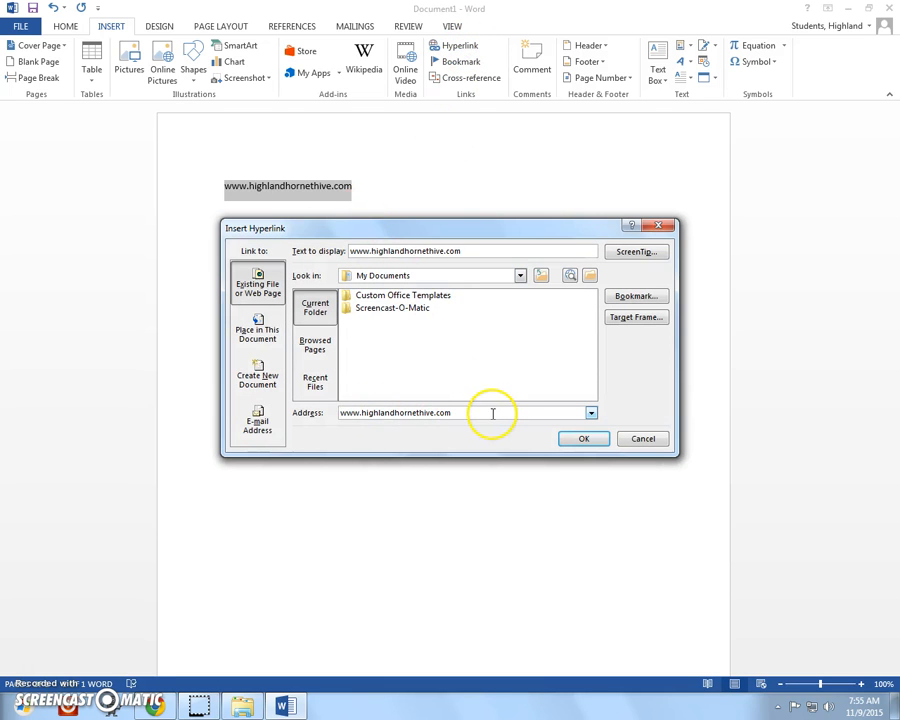
{"action": "left_click", "coordinate": [579, 443]}
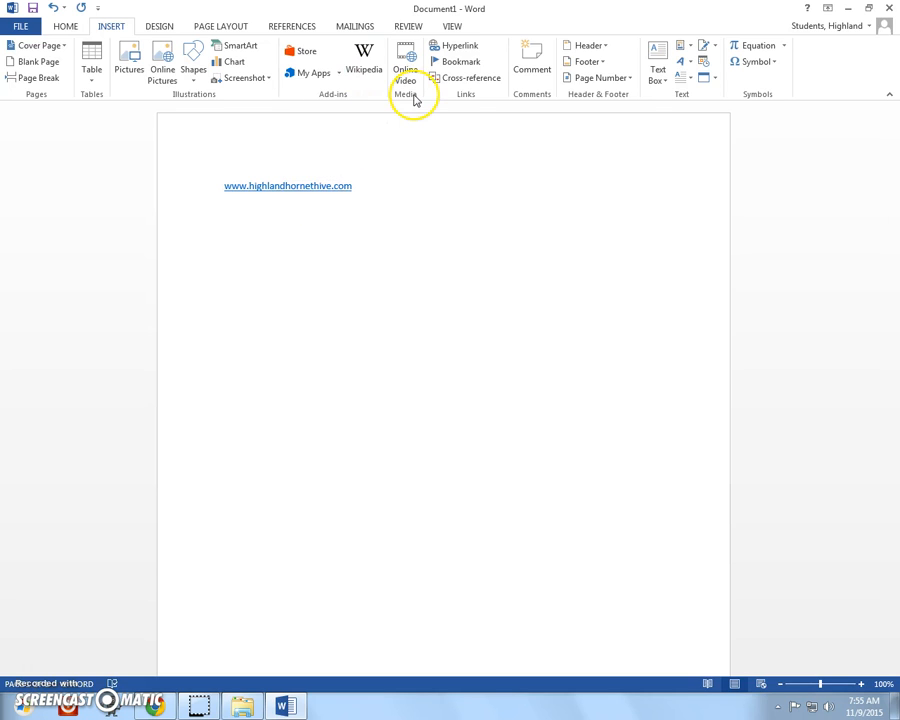
{"action": "key", "text": "Return"}
{"action": "key", "text": "Return"}
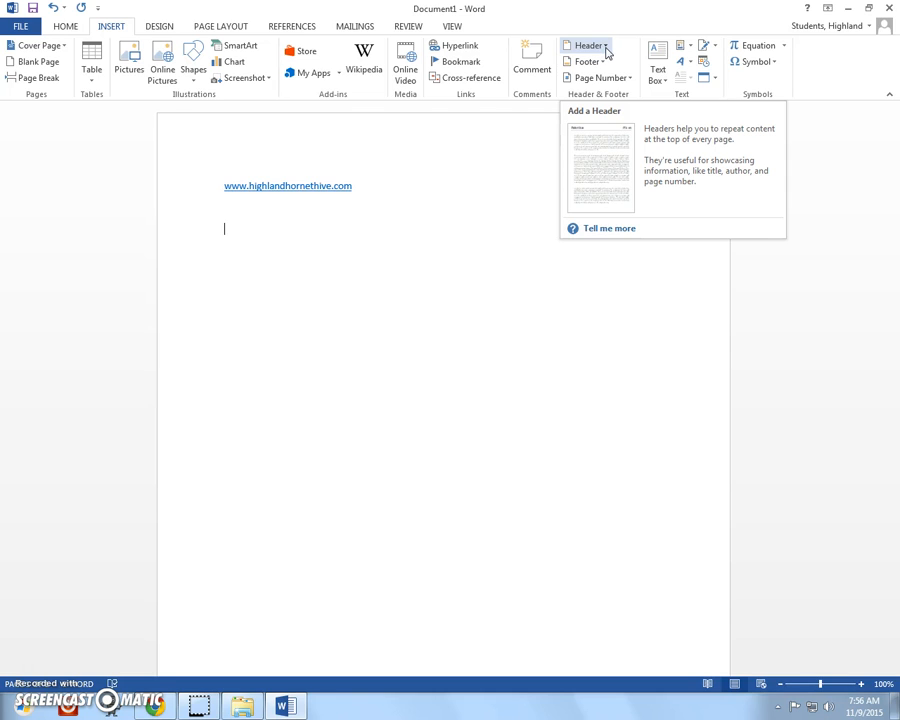
- Insert a Blank style header and replace its placeholder with the author's full name
{"action": "left_click", "coordinate": [605, 46]}
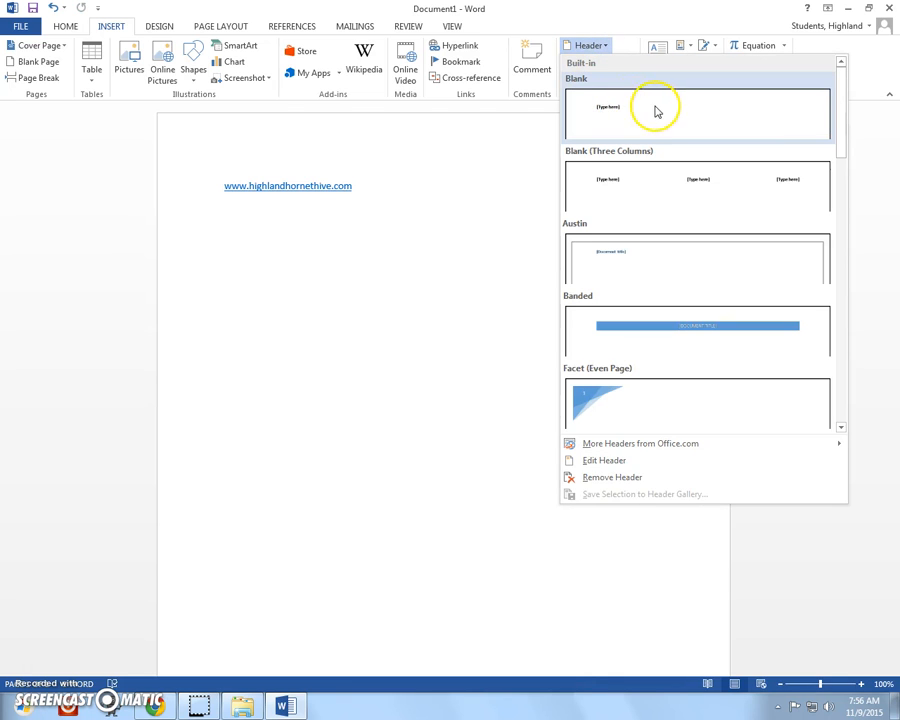
{"action": "left_click", "coordinate": [634, 106]}
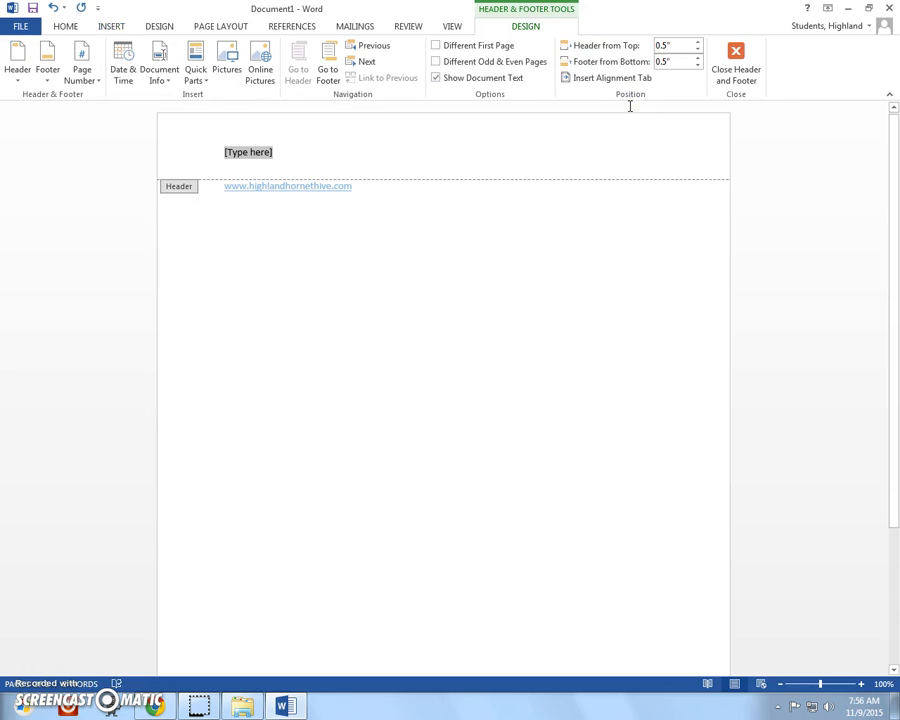
{"action": "type", "text": "Laurie Campbell"}
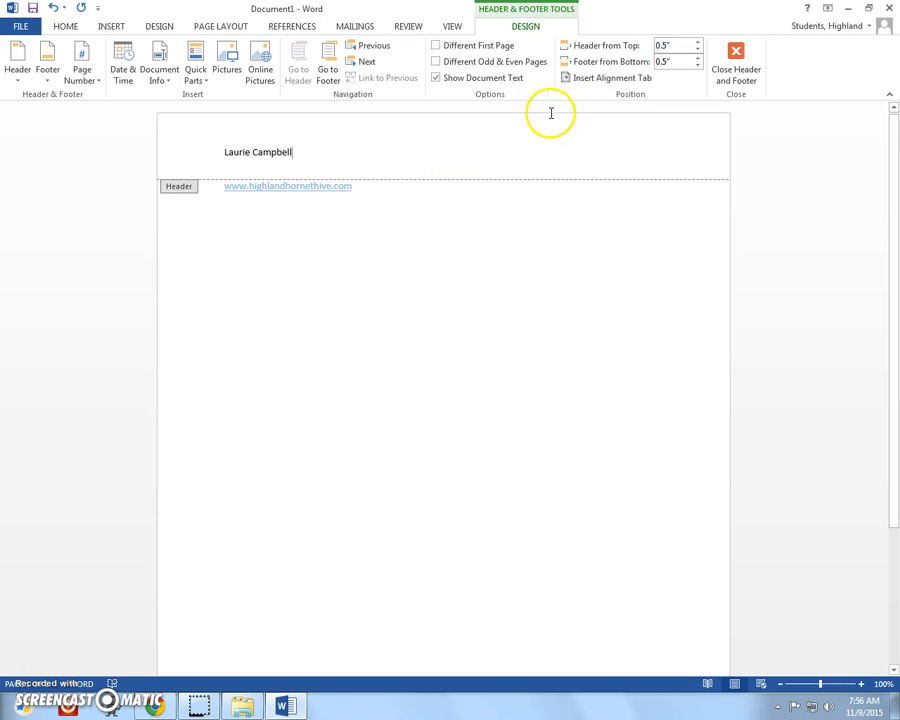
- Insert a page number at the bottom of the page in the Plain Number 1 style
{"action": "left_click", "coordinate": [110, 25]}
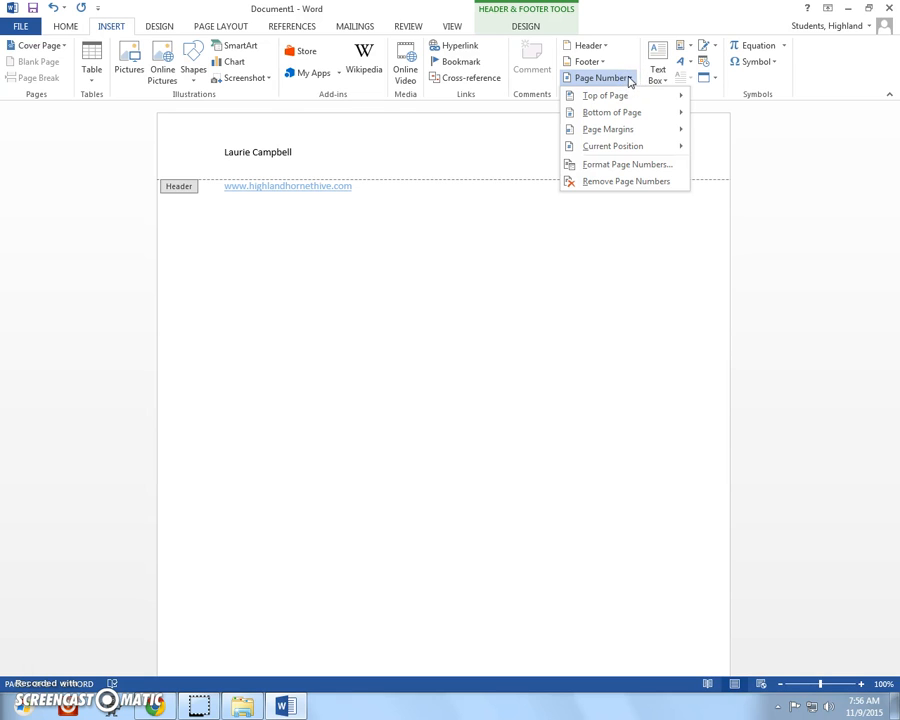
{"action": "left_click", "coordinate": [631, 95]}
{"action": "left_click", "coordinate": [630, 114]}
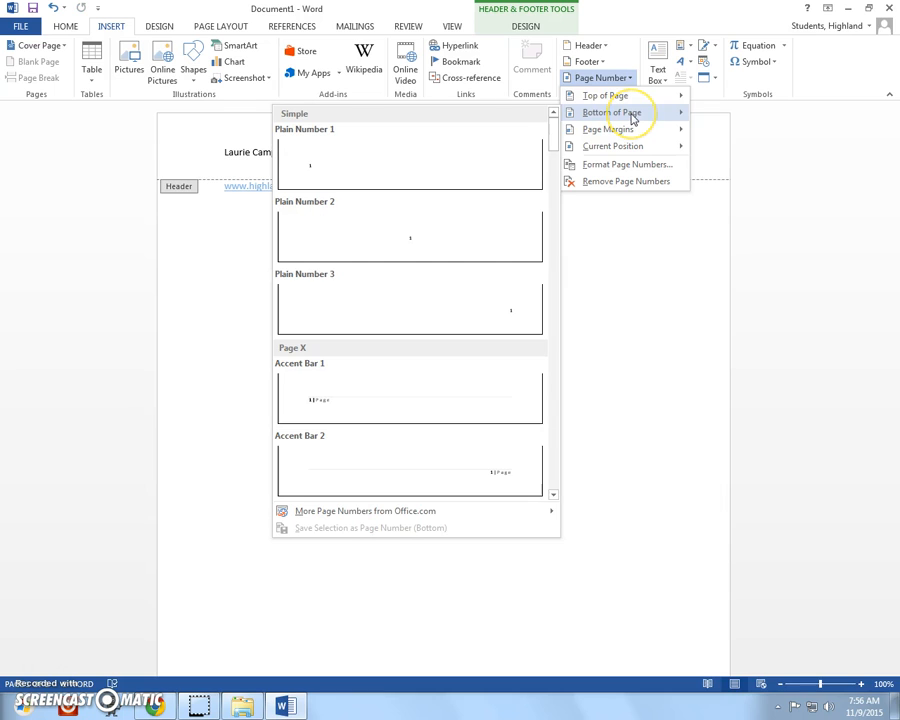
{"action": "left_click", "coordinate": [494, 148]}
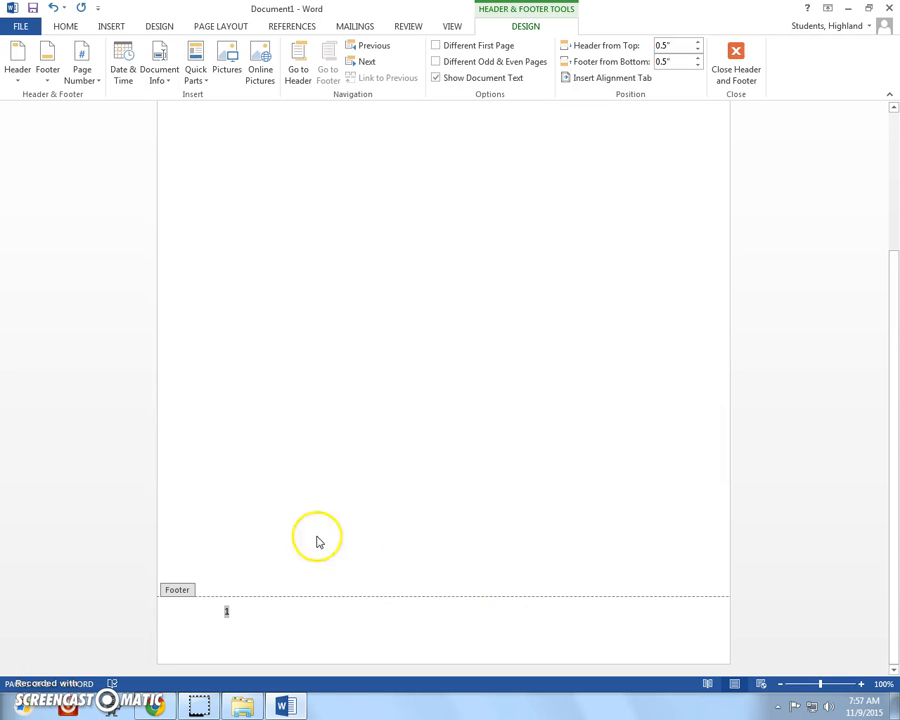
- Insert WordArt in the footer with the white, blue-outlined letter style and enter the author's full name as its text
{"action": "left_click", "coordinate": [114, 27]}
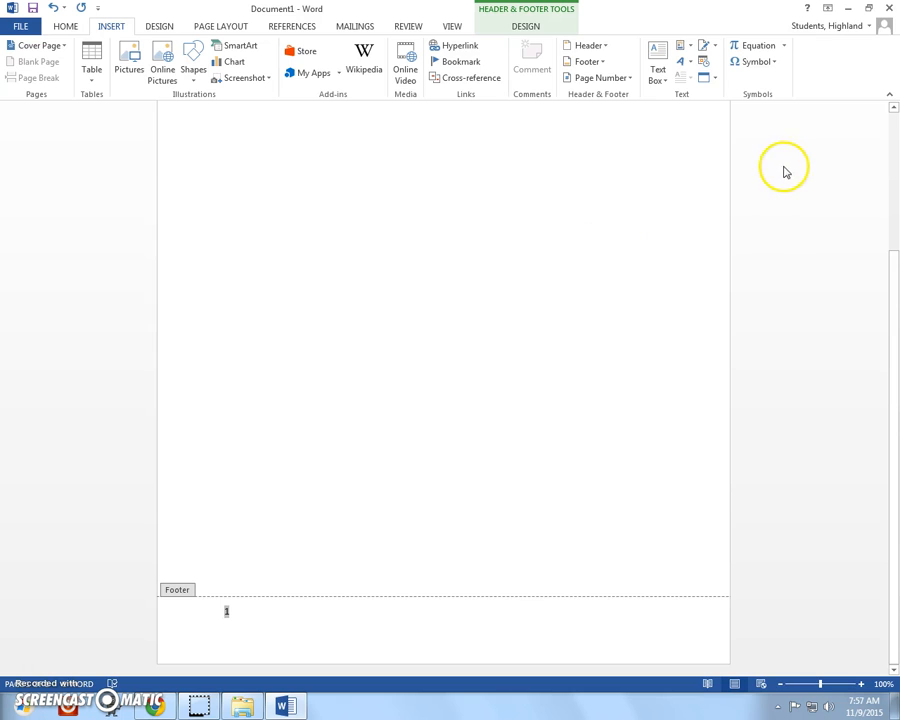
{"action": "left_click", "coordinate": [690, 63]}
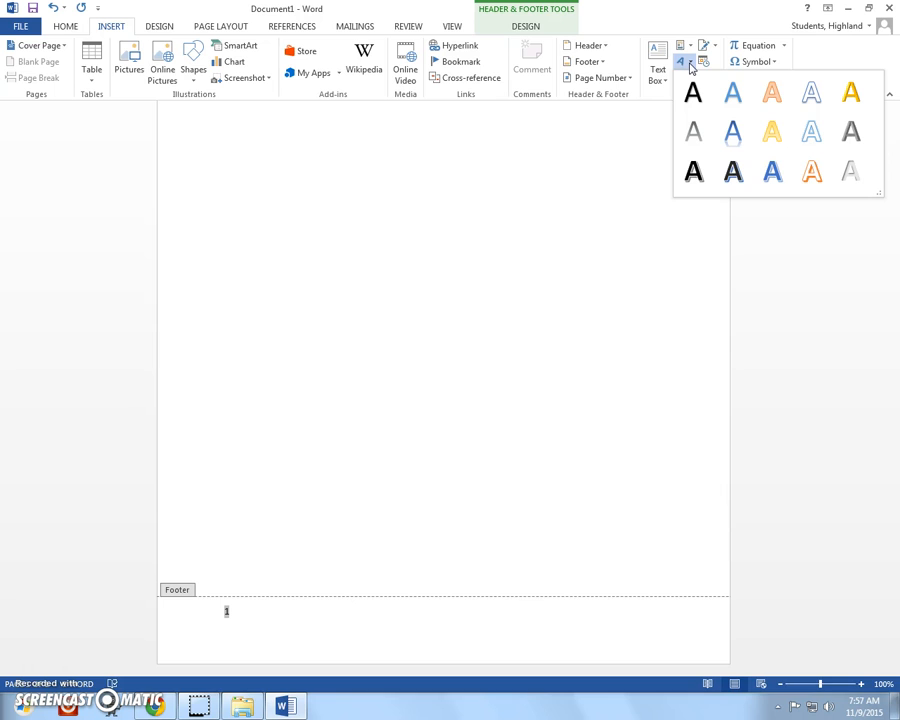
{"action": "left_click", "coordinate": [812, 98]}
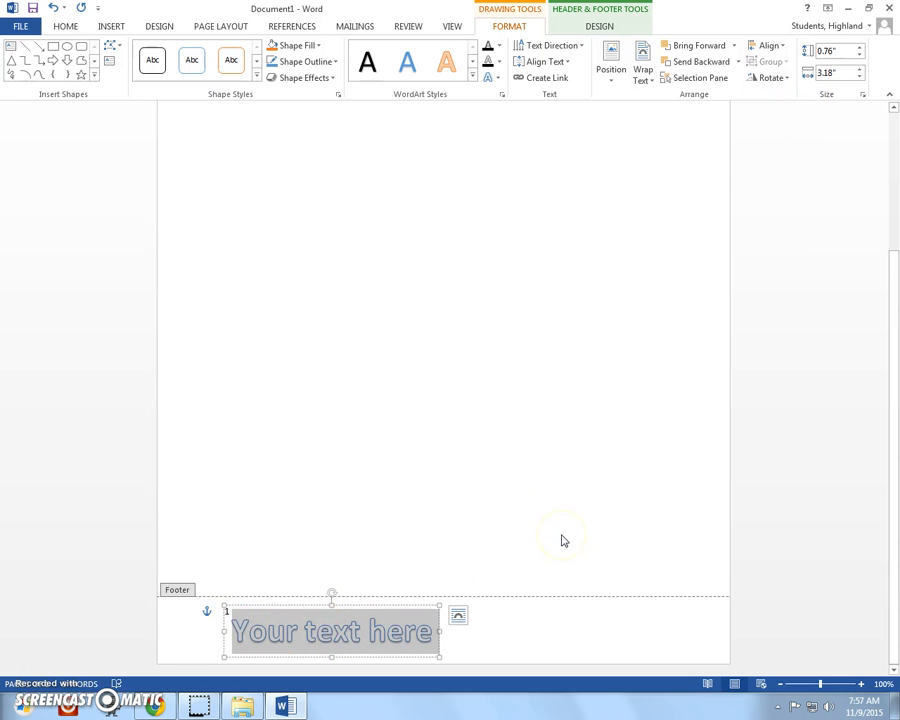
{"action": "type", "text": "Lauirie"}
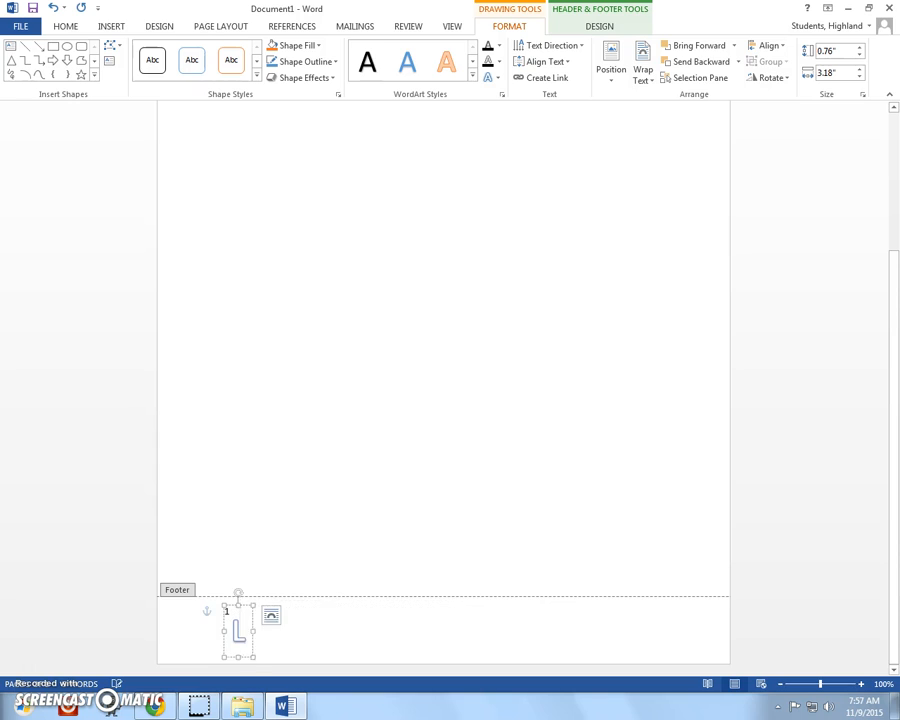
{"action": "key", "text": "BackSpace"}
{"action": "key", "text": "BackSpace"}
{"action": "key", "text": "BackSpace"}
{"action": "key", "text": "BackSpace"}
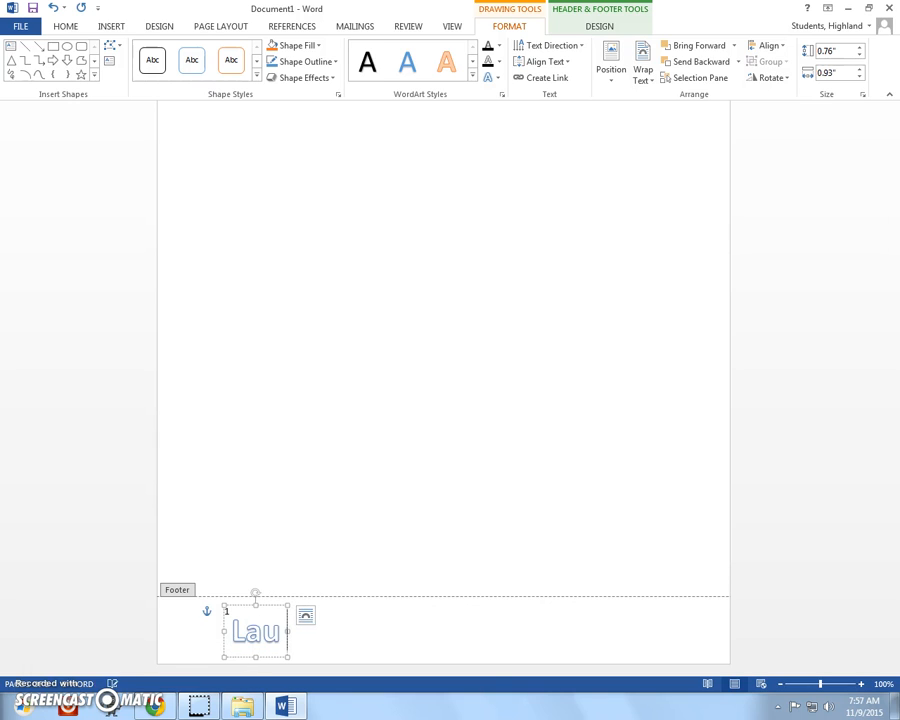
{"action": "type", "text": "rie Camp"}
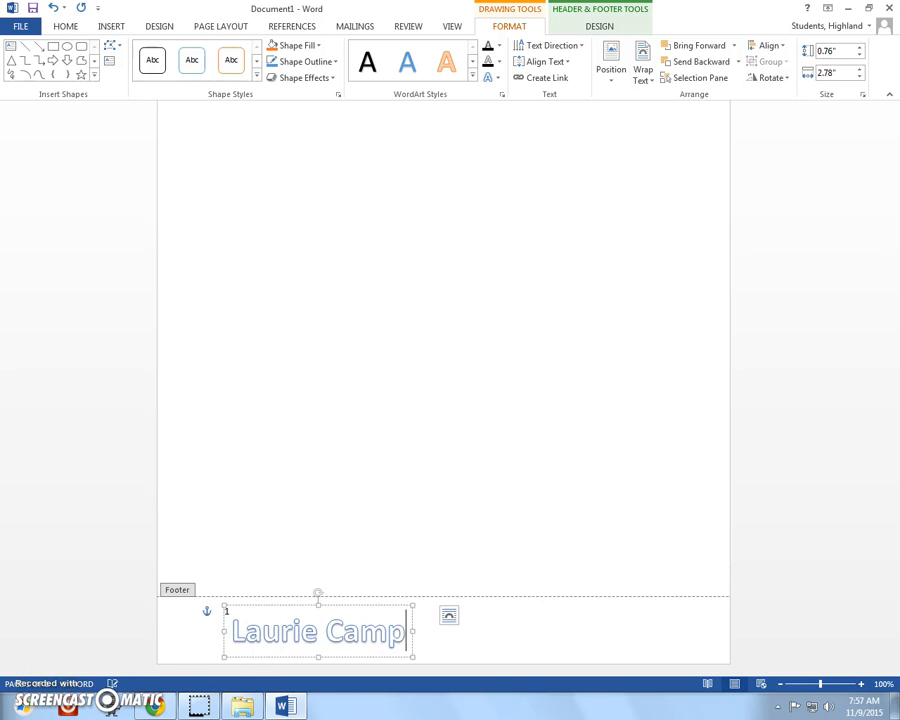
{"action": "type", "text": "bell"}
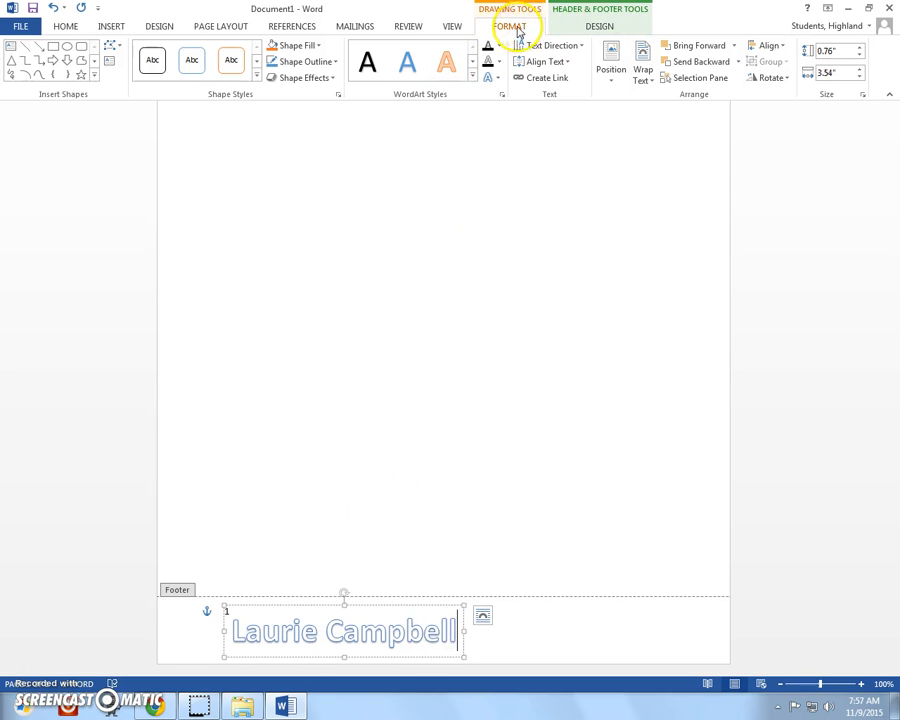
- Give the footer WordArt box a standard green fill and a standard blue outline, and check the result on the page
{"action": "left_click", "coordinate": [318, 46]}
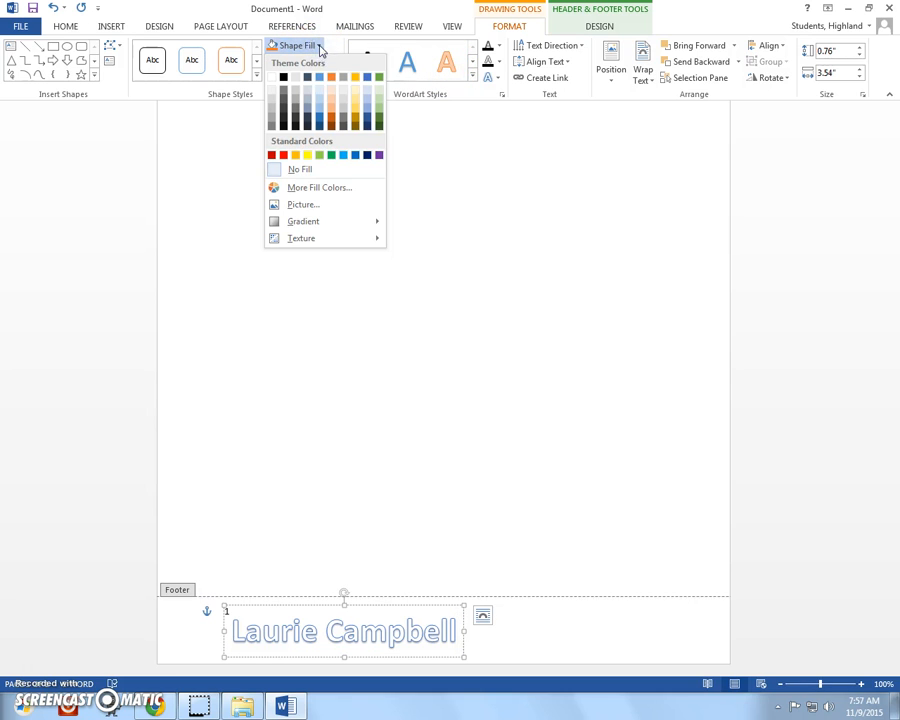
{"action": "left_click", "coordinate": [331, 155]}
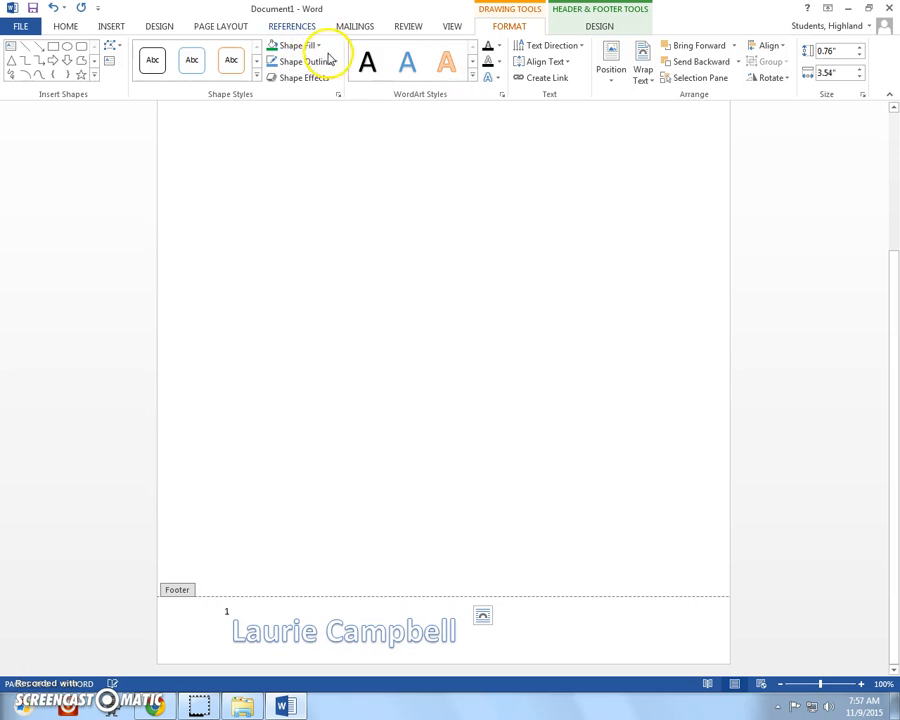
{"action": "left_click", "coordinate": [332, 61]}
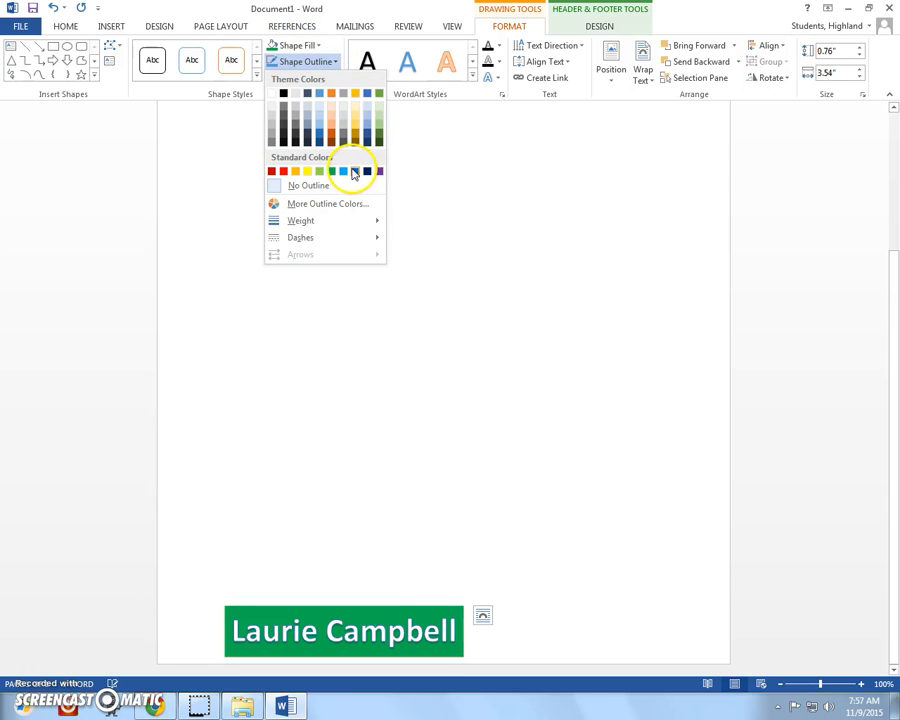
{"action": "left_click", "coordinate": [353, 172]}
{"action": "left_click", "coordinate": [563, 345]}
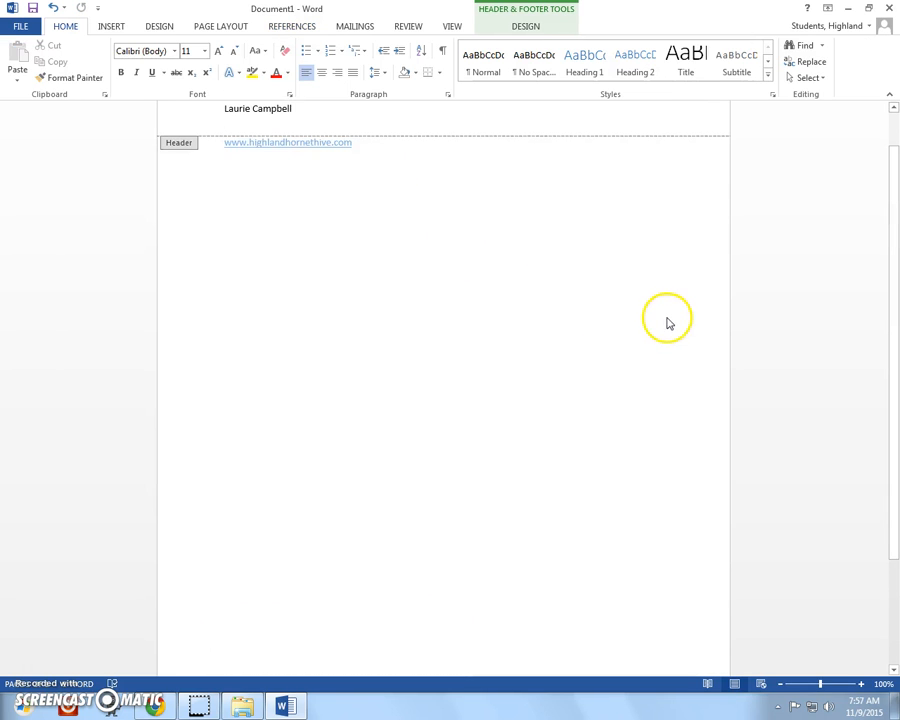
{"action": "scroll", "coordinate": [669, 323], "scroll_direction": "down", "scroll_amount": 3}
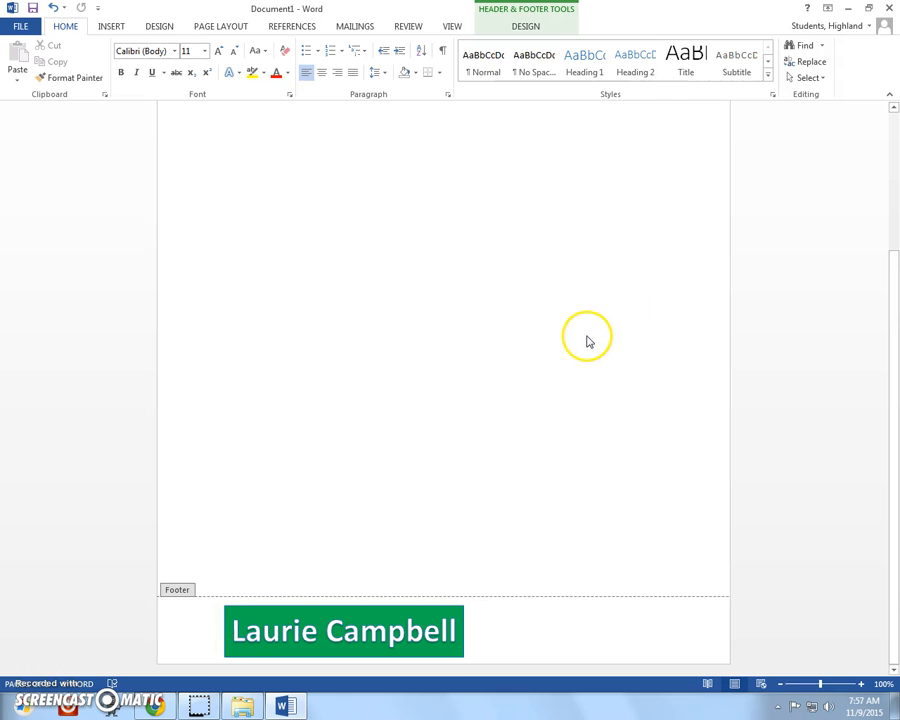
{"action": "scroll", "coordinate": [587, 341], "scroll_direction": "up", "scroll_amount": 5}
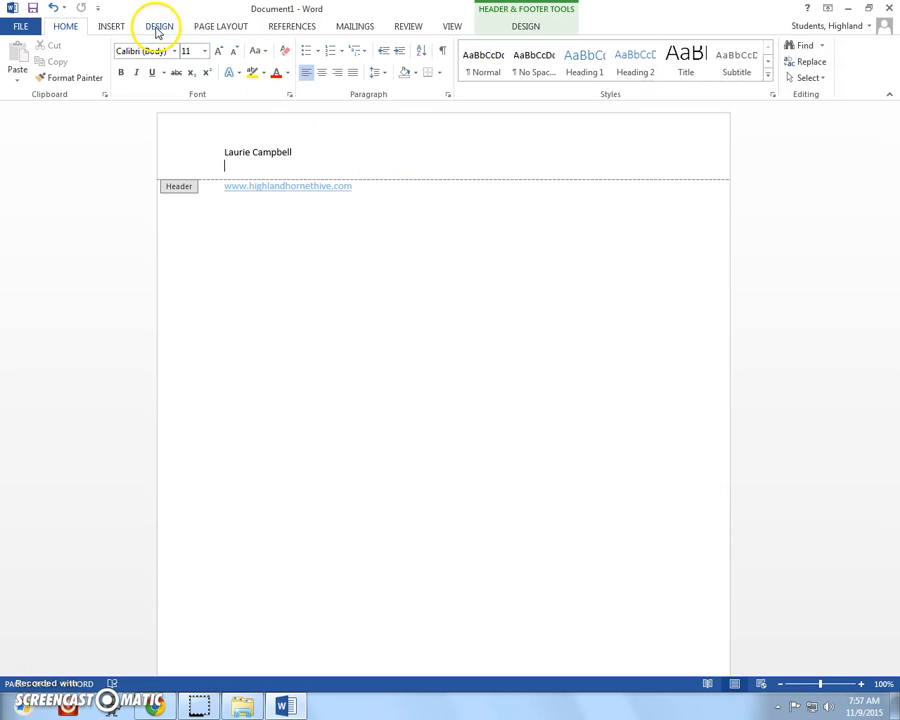
- Try the Green theme color set on the document and undo the change
{"action": "left_click", "coordinate": [110, 27]}
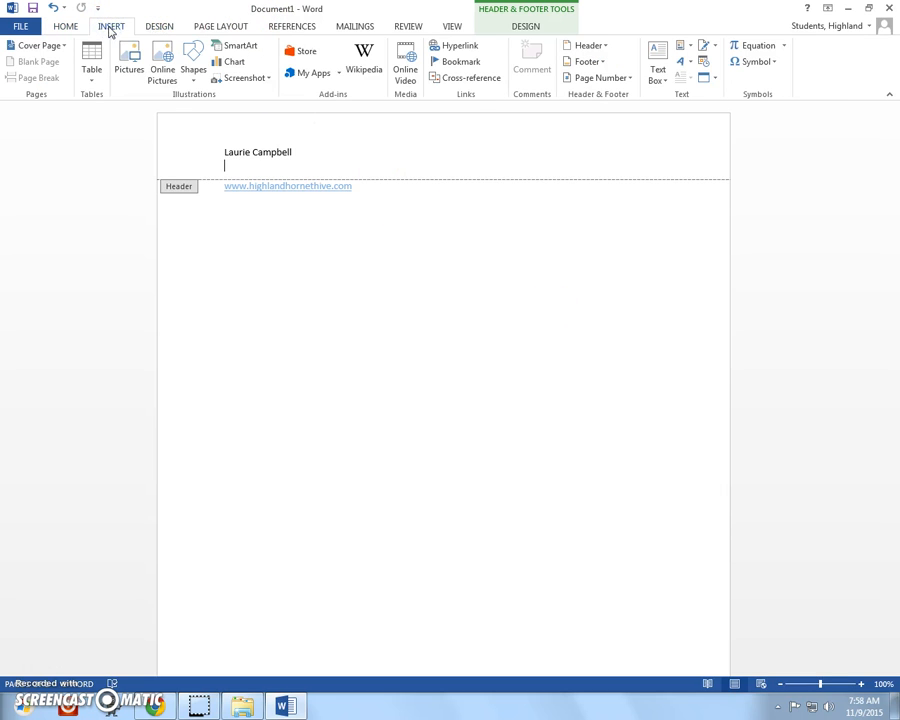
{"action": "left_click", "coordinate": [160, 28]}
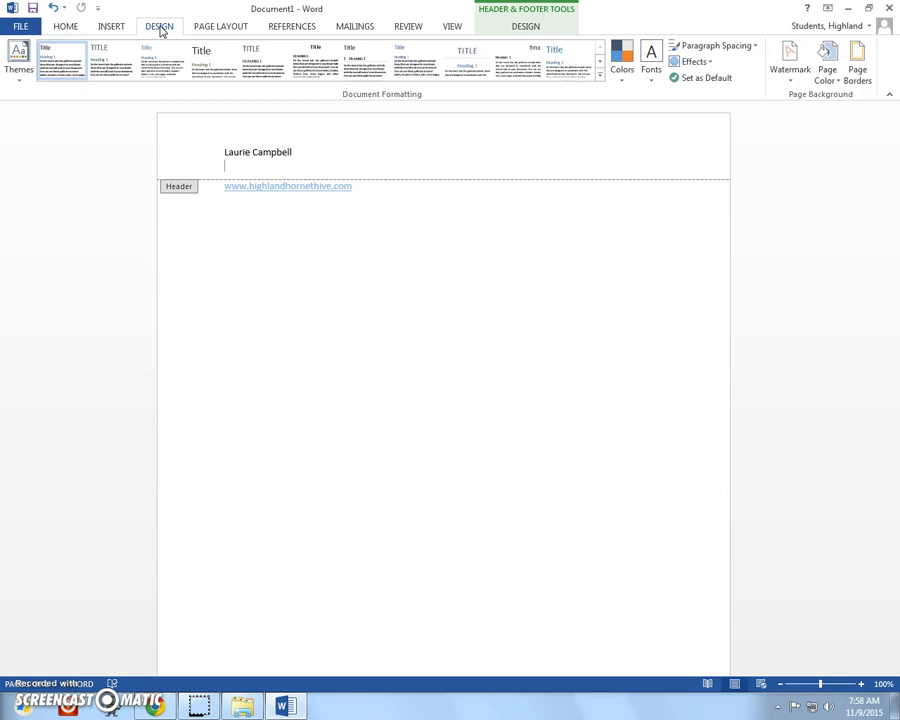
{"action": "left_click", "coordinate": [623, 80]}
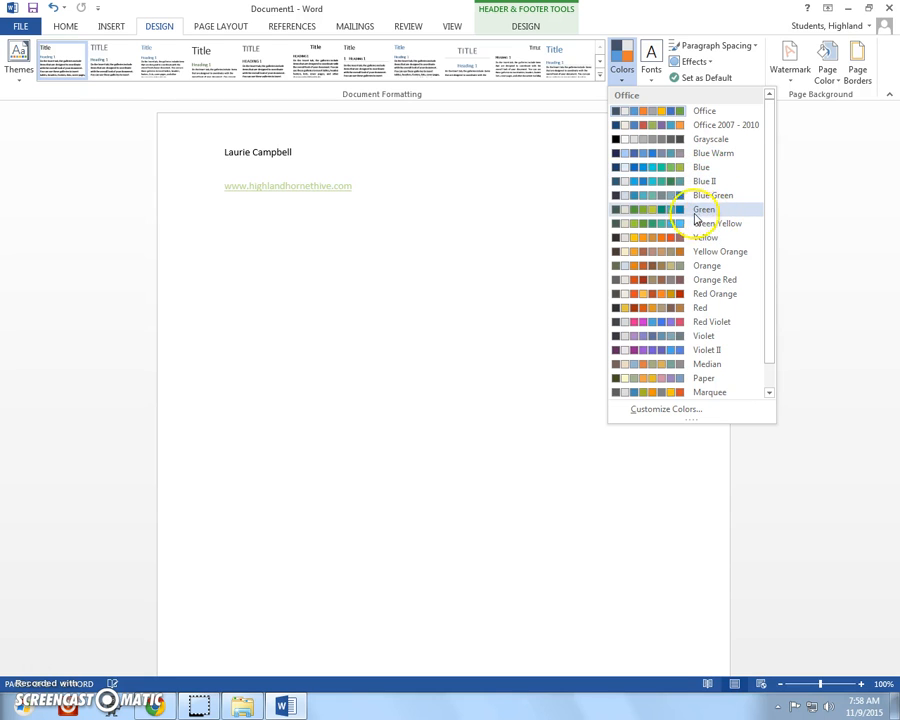
{"action": "left_click", "coordinate": [703, 212]}
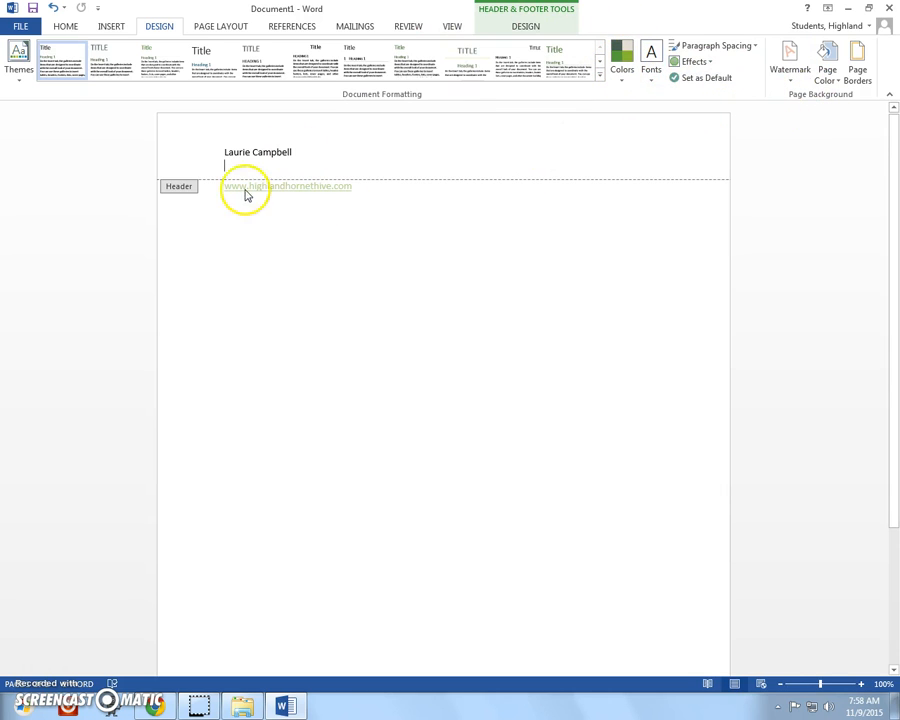
{"action": "left_click", "coordinate": [53, 8]}
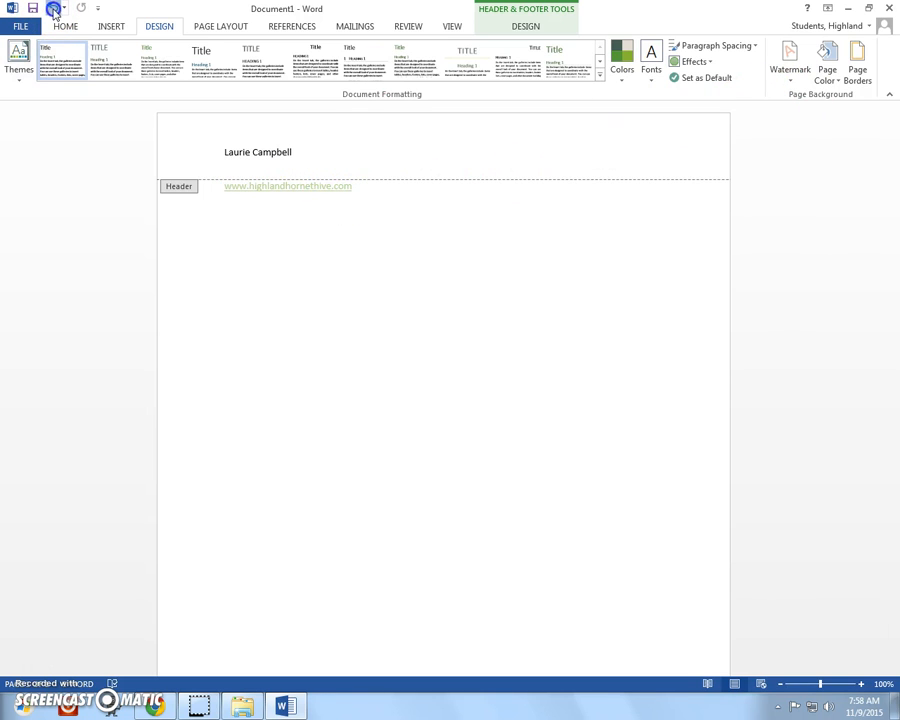
- Set the page background to a light yellow picked from the extended standard colors
{"action": "left_click", "coordinate": [838, 84]}
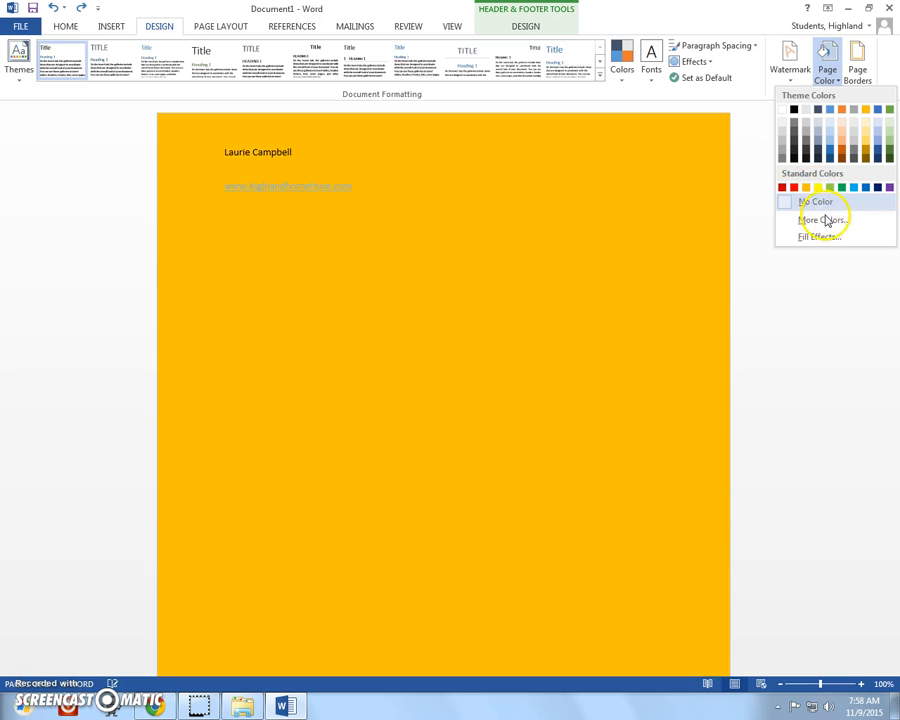
{"action": "left_click", "coordinate": [824, 220]}
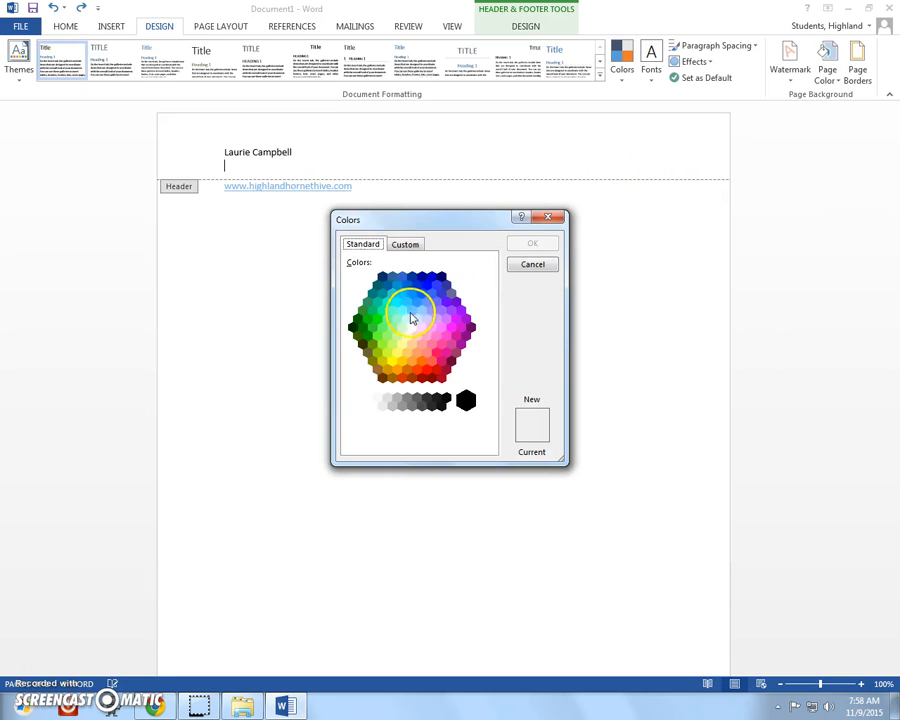
{"action": "left_click", "coordinate": [401, 346]}
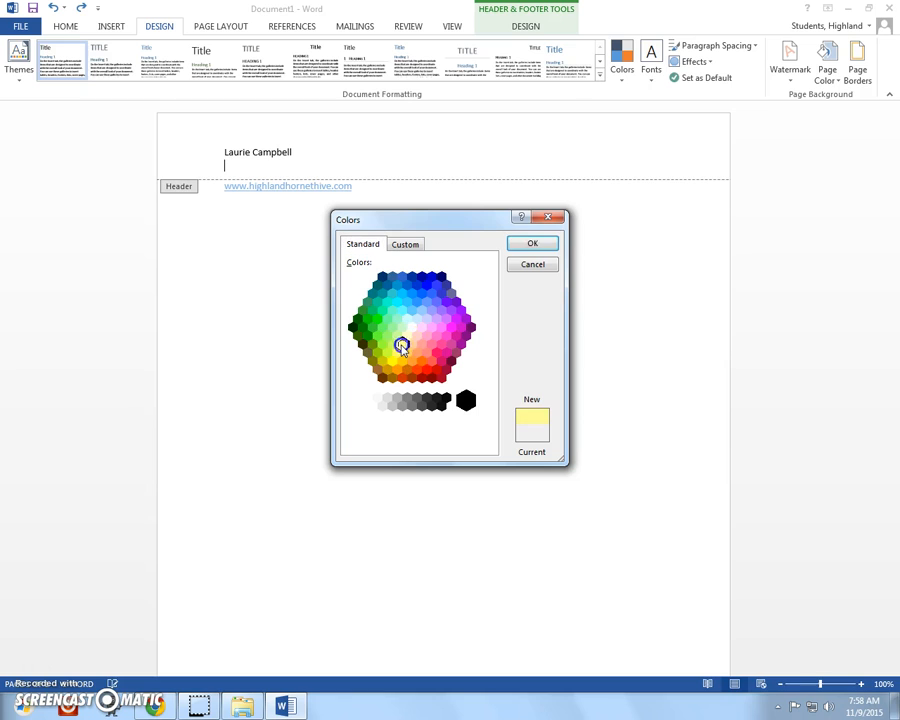
{"action": "left_click", "coordinate": [533, 246]}
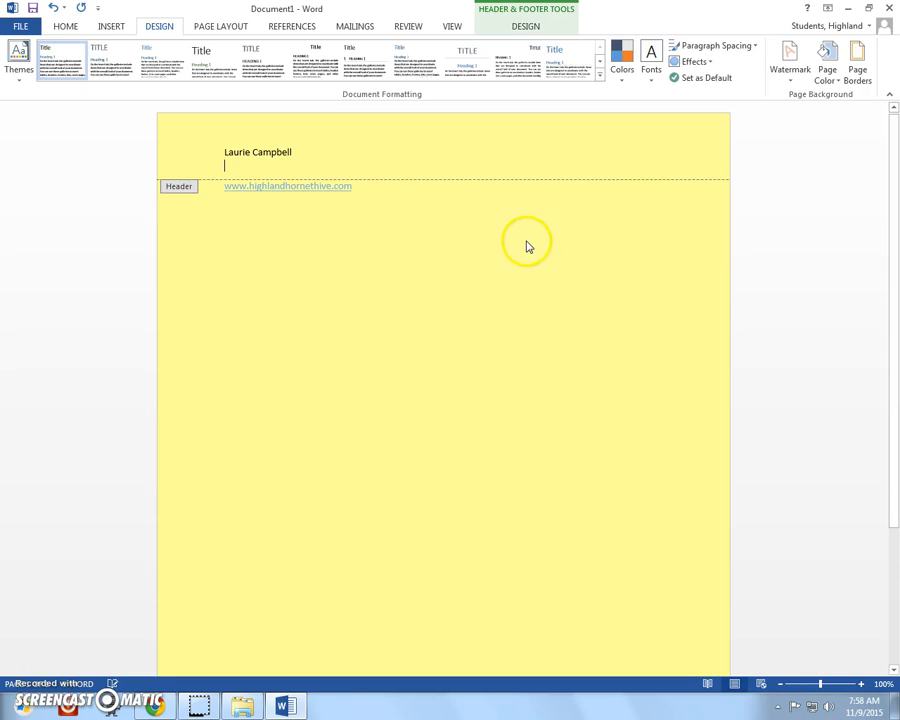
- Try to give the whole document a solid blue page border with a width of 2 ¼ pt
{"action": "left_click", "coordinate": [861, 76]}
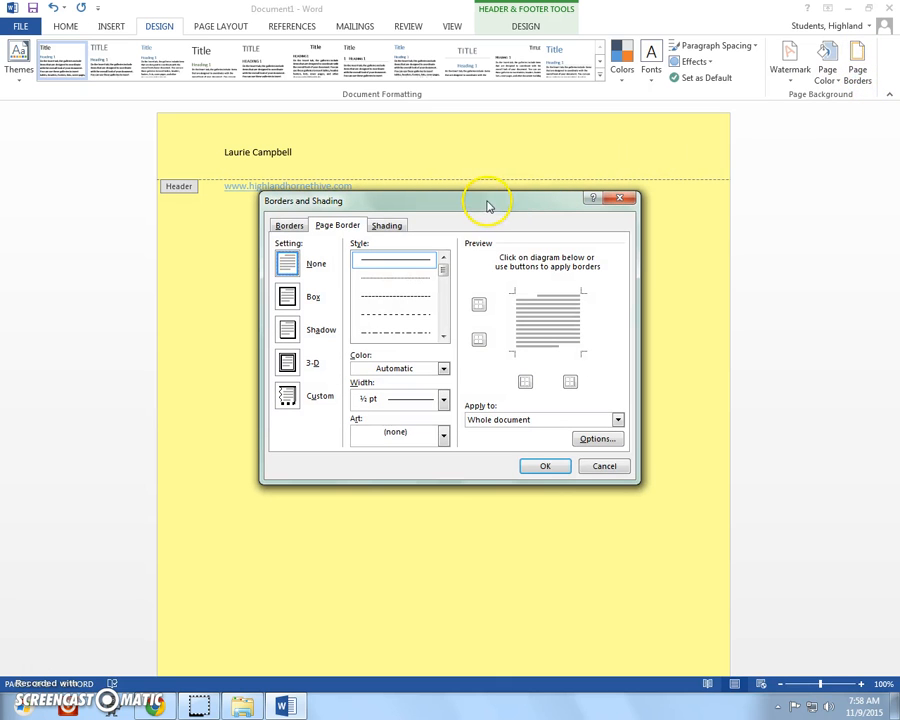
{"action": "left_click", "coordinate": [443, 368]}
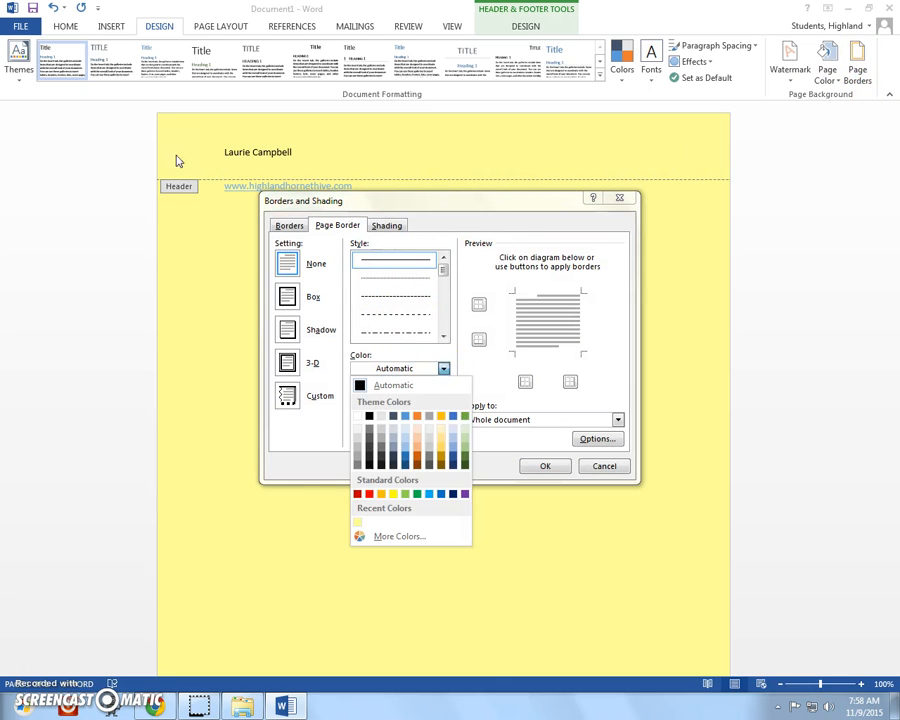
{"action": "left_click", "coordinate": [408, 458]}
{"action": "left_click", "coordinate": [442, 399]}
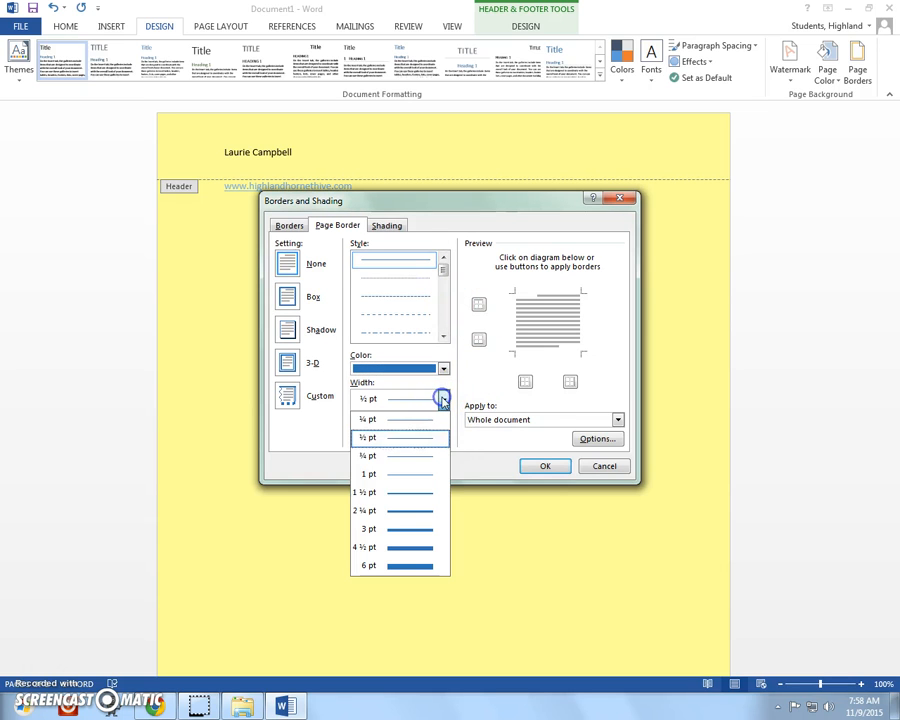
{"action": "left_click", "coordinate": [422, 510]}
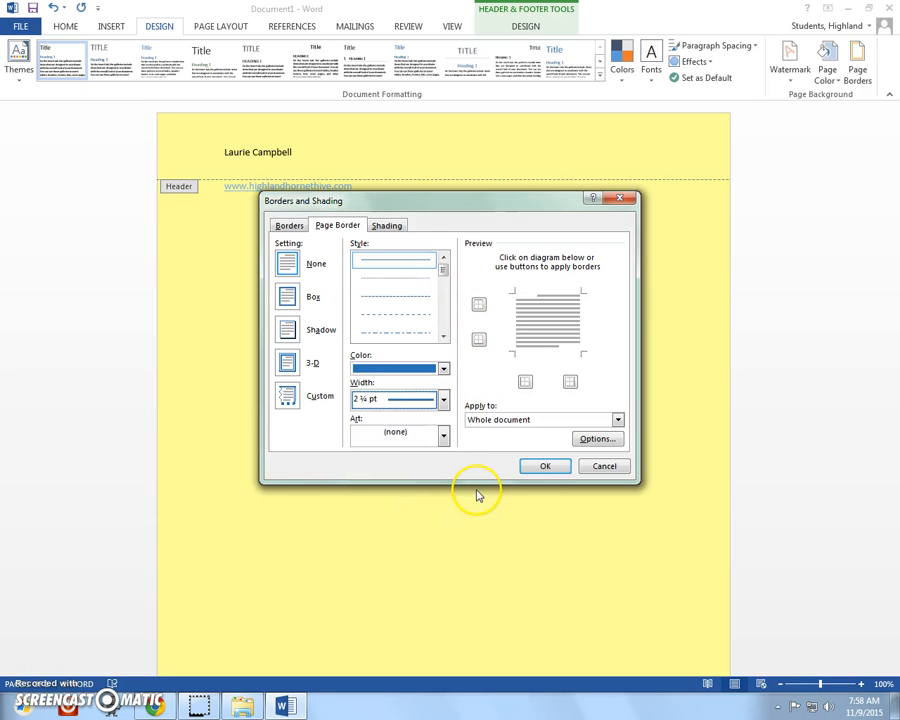
{"action": "left_click", "coordinate": [549, 469]}
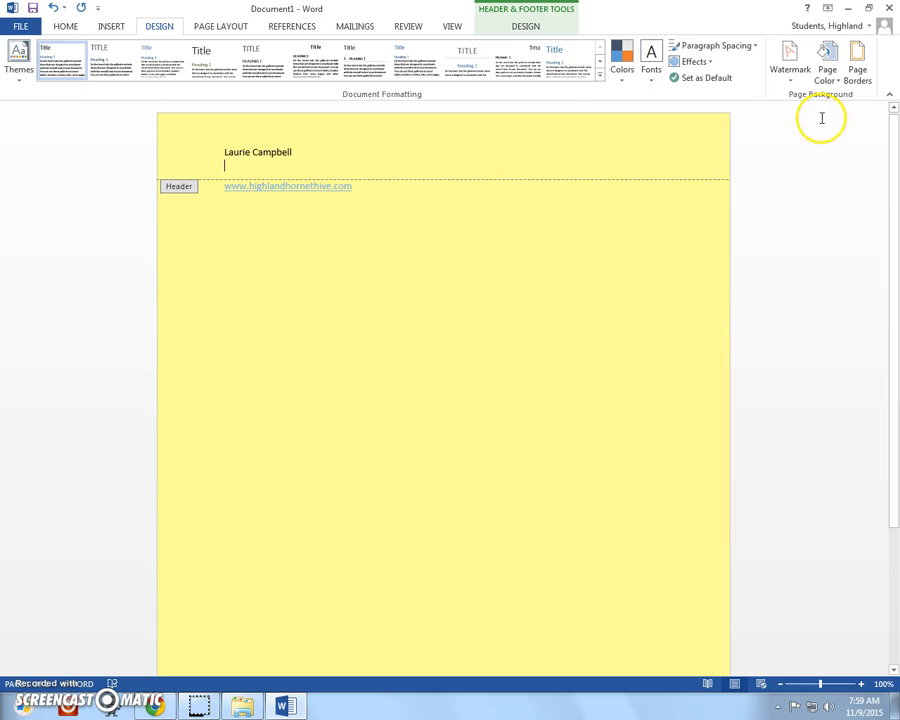
- Add the diagonal DRAFT 1 watermark to the page
{"action": "left_click", "coordinate": [790, 78]}
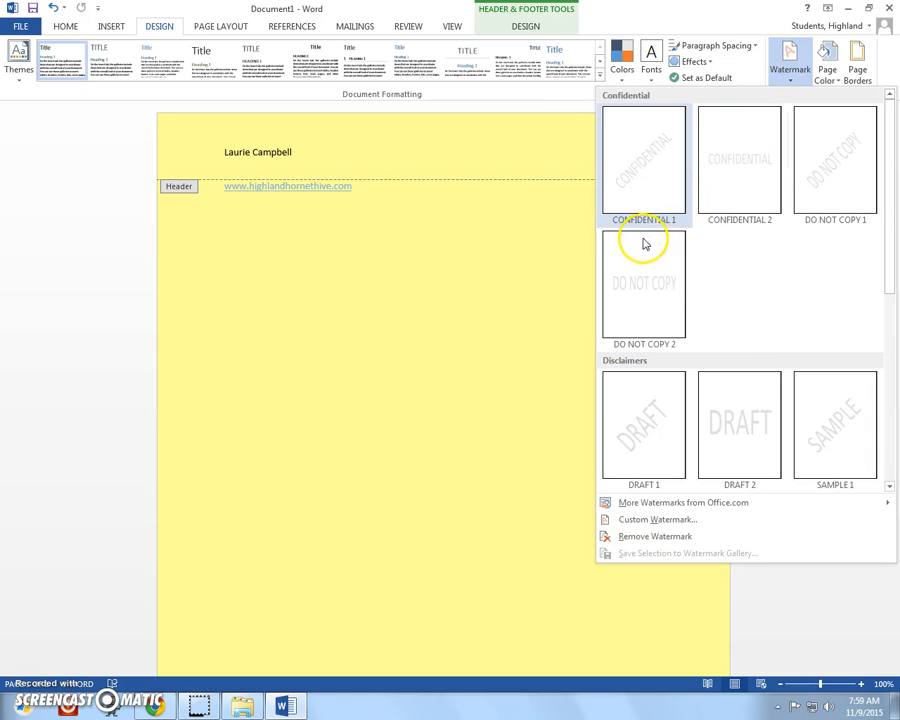
{"action": "left_click", "coordinate": [648, 420]}
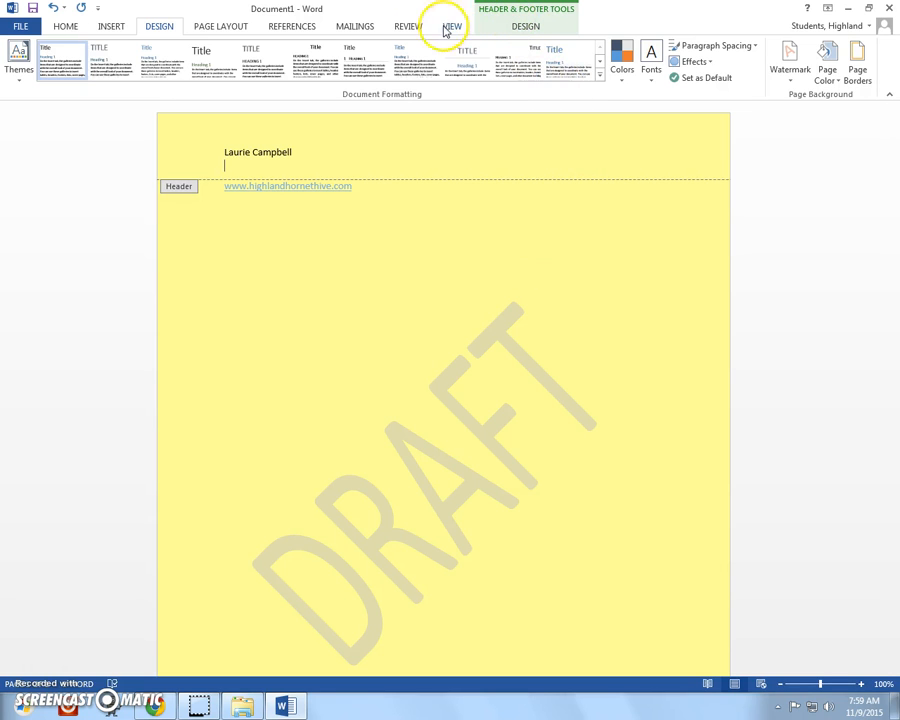
- Set the page margins to Narrow, 0.5" on every side, and view the page orientation options
{"action": "left_click", "coordinate": [216, 28]}
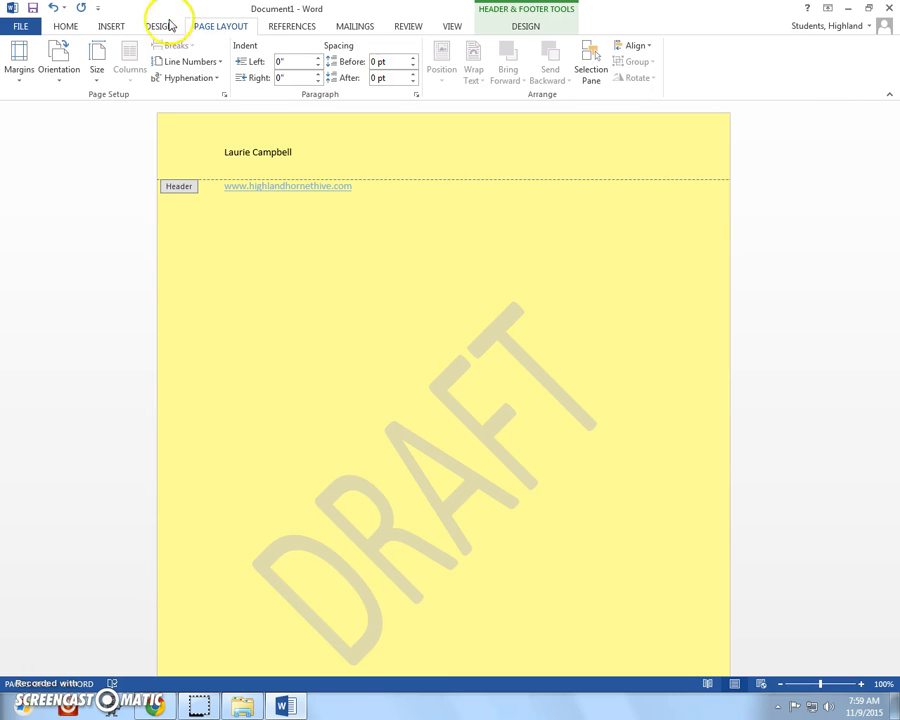
{"action": "left_click", "coordinate": [18, 80]}
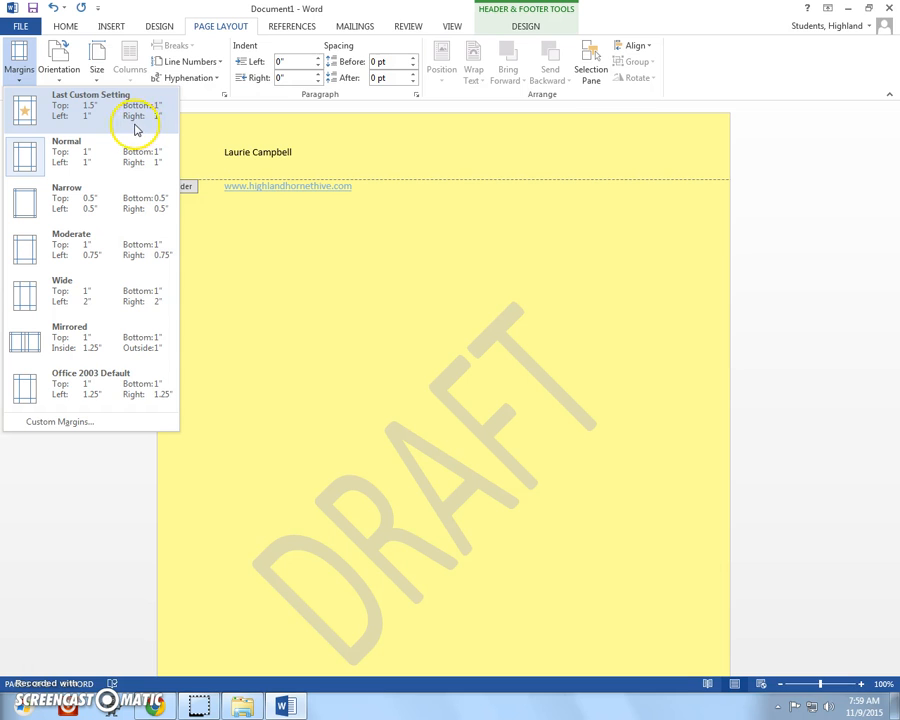
{"action": "left_click", "coordinate": [80, 209]}
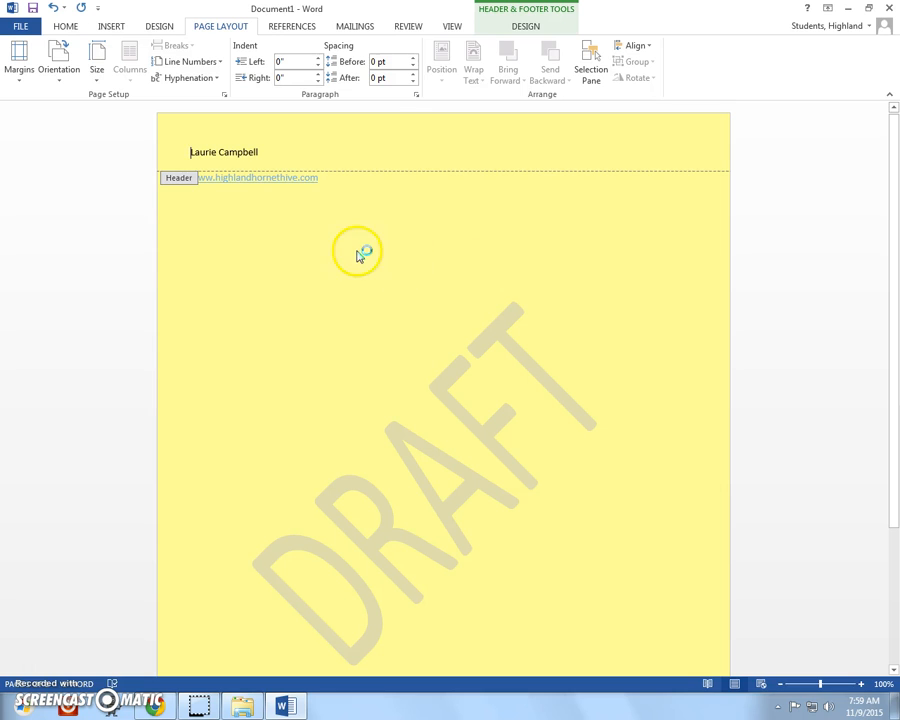
{"action": "left_click", "coordinate": [60, 86]}
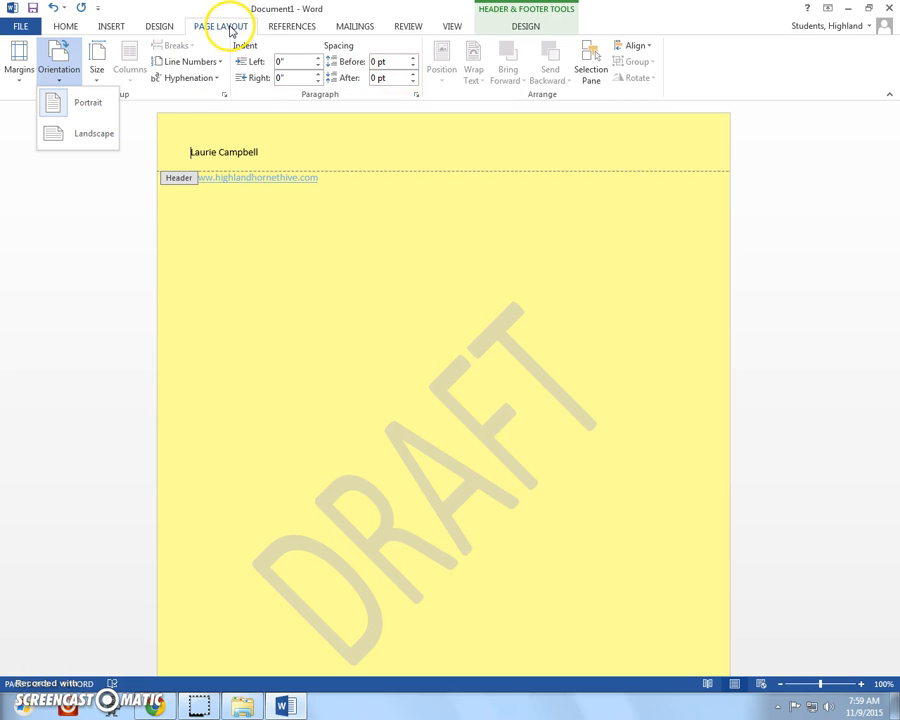
{"action": "left_click", "coordinate": [111, 191]}
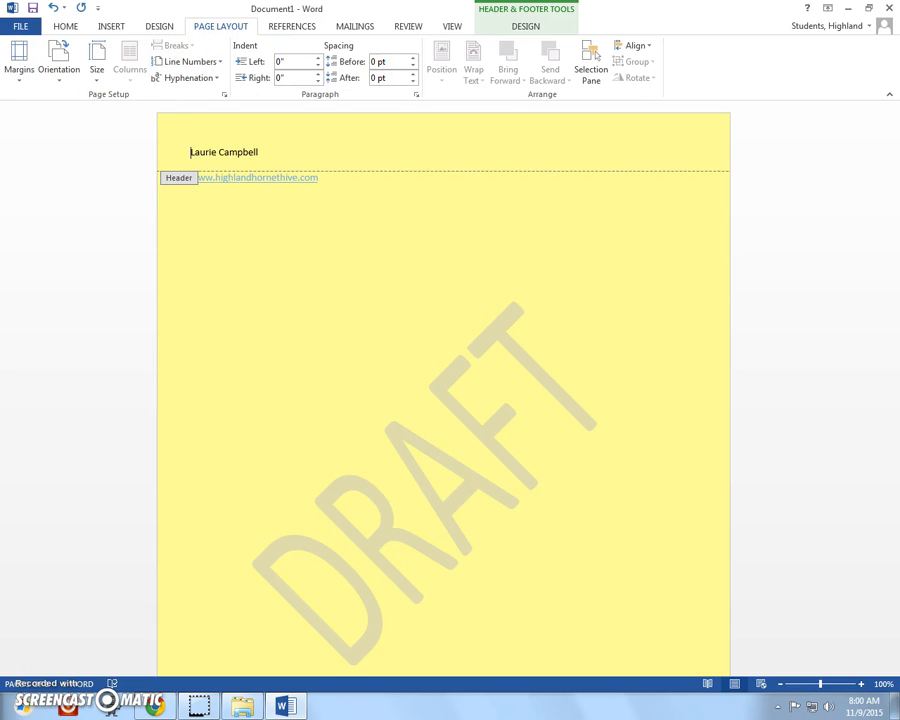
- Save the file as a Word Document in the Documents library, using the author's last name as the file name
{"action": "left_click", "coordinate": [32, 33]}
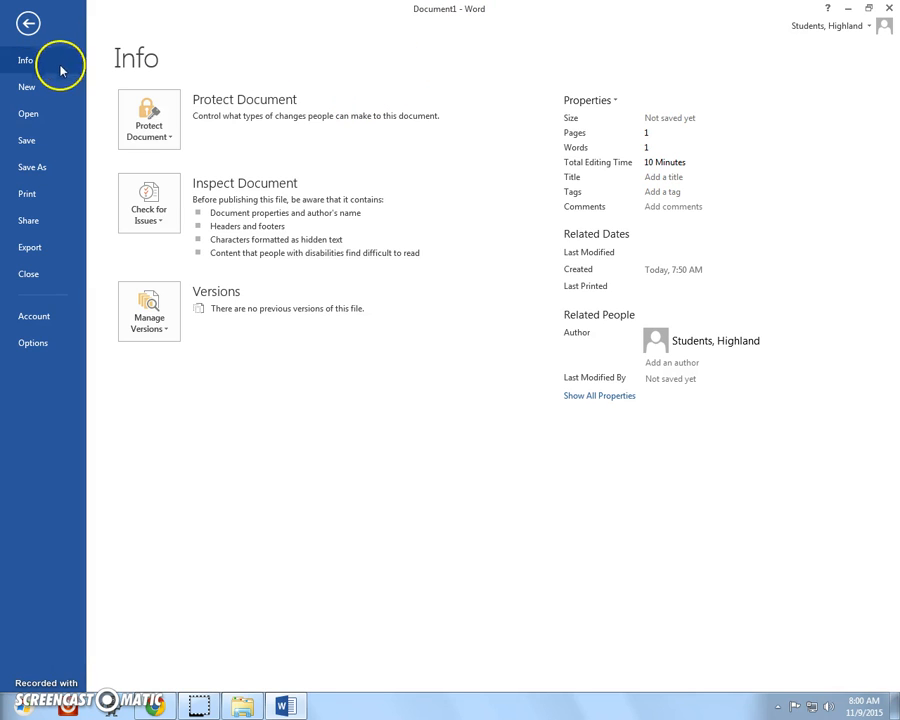
{"action": "left_click", "coordinate": [36, 170]}
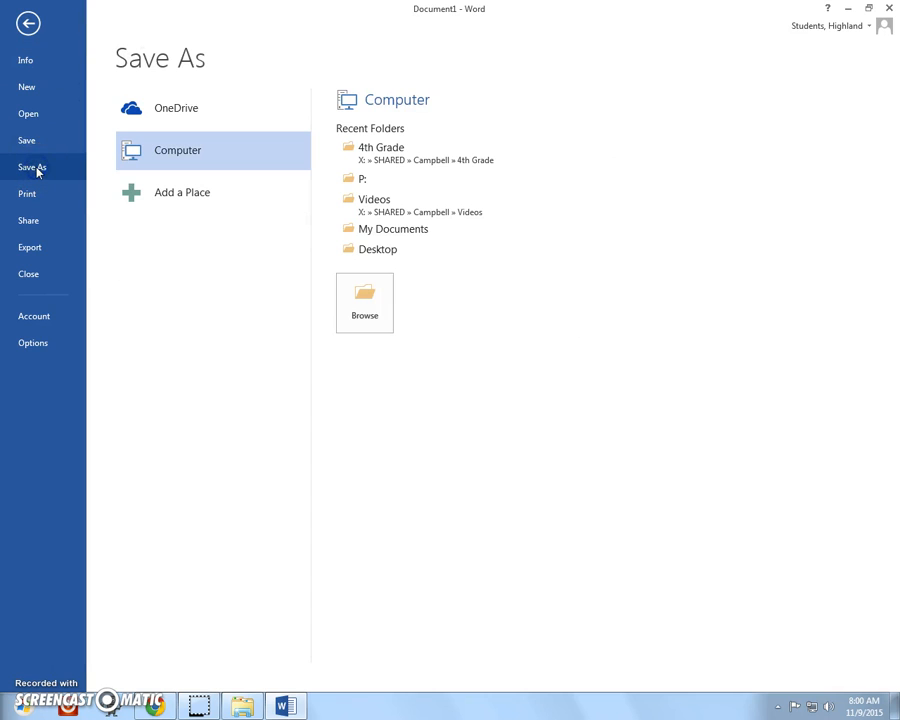
{"action": "left_click", "coordinate": [246, 206]}
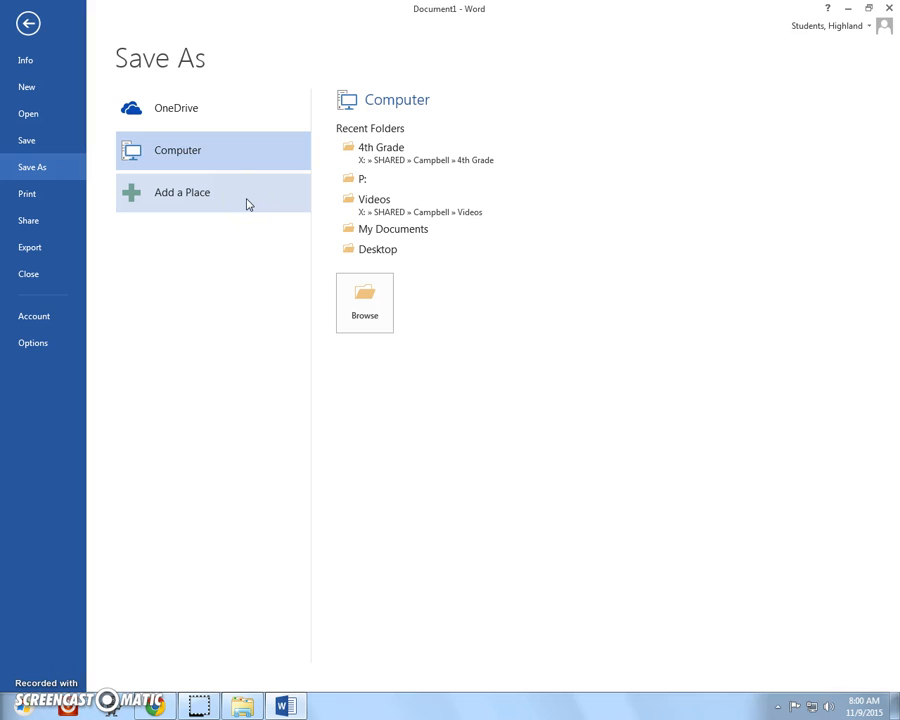
{"action": "left_click", "coordinate": [178, 168]}
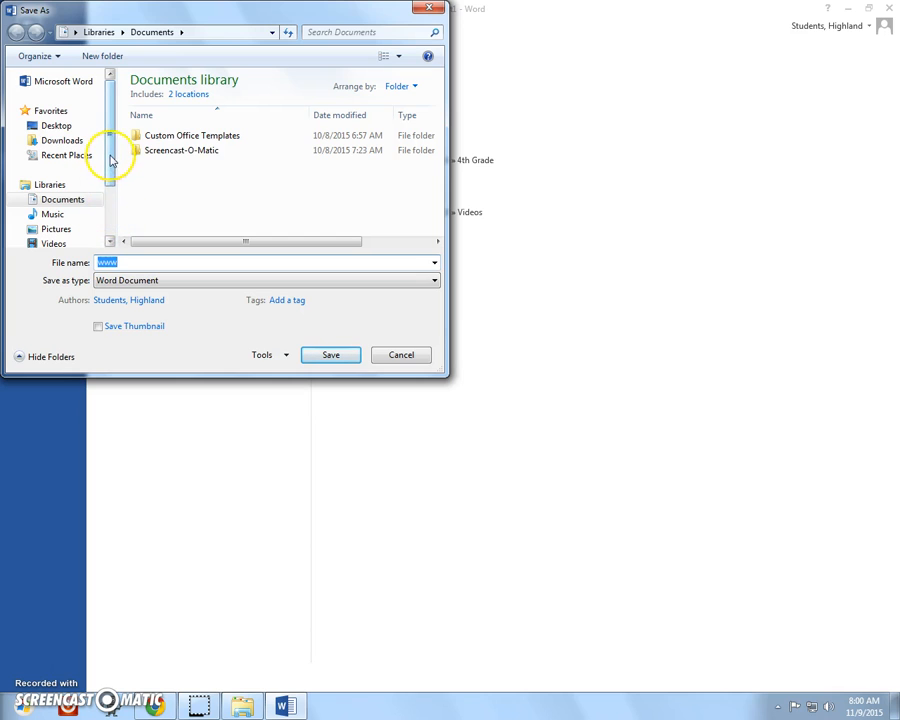
{"action": "scroll", "coordinate": [112, 172], "scroll_direction": "down", "scroll_amount": 3}
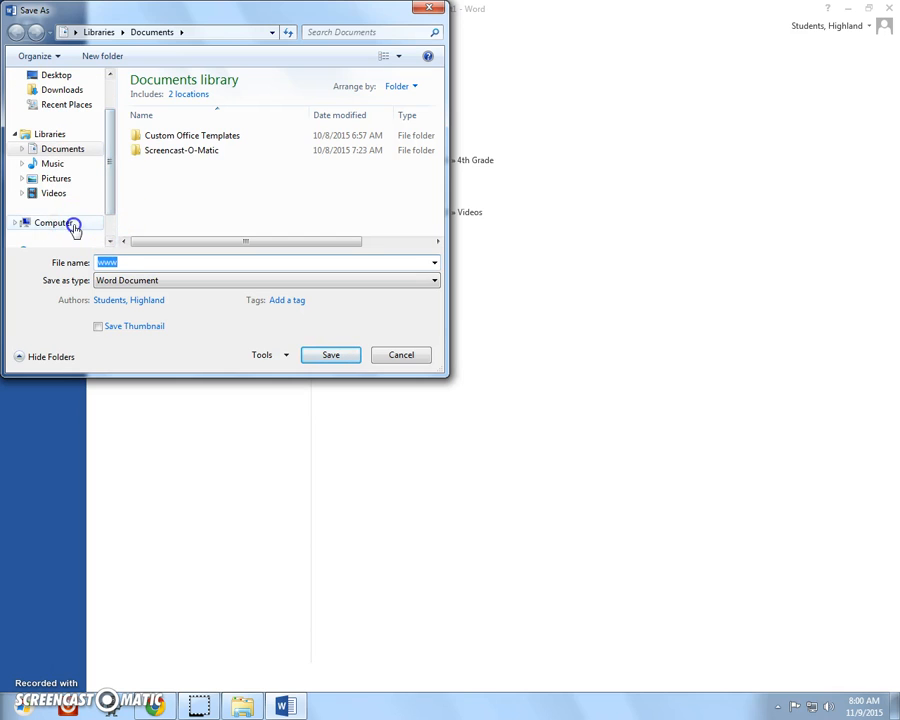
{"action": "left_click", "coordinate": [72, 223]}
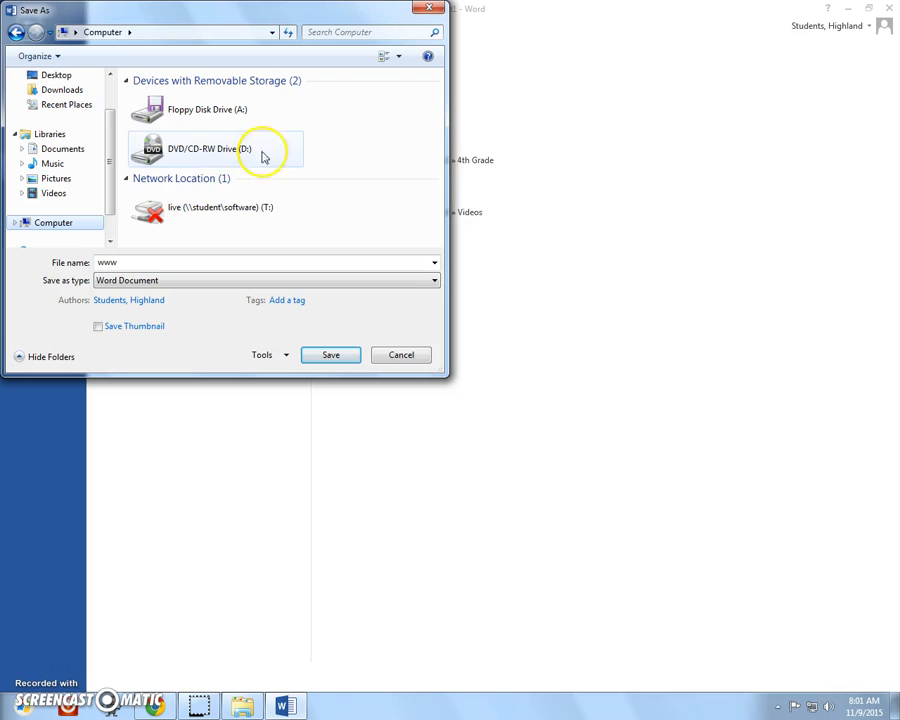
{"action": "left_click", "coordinate": [75, 151]}
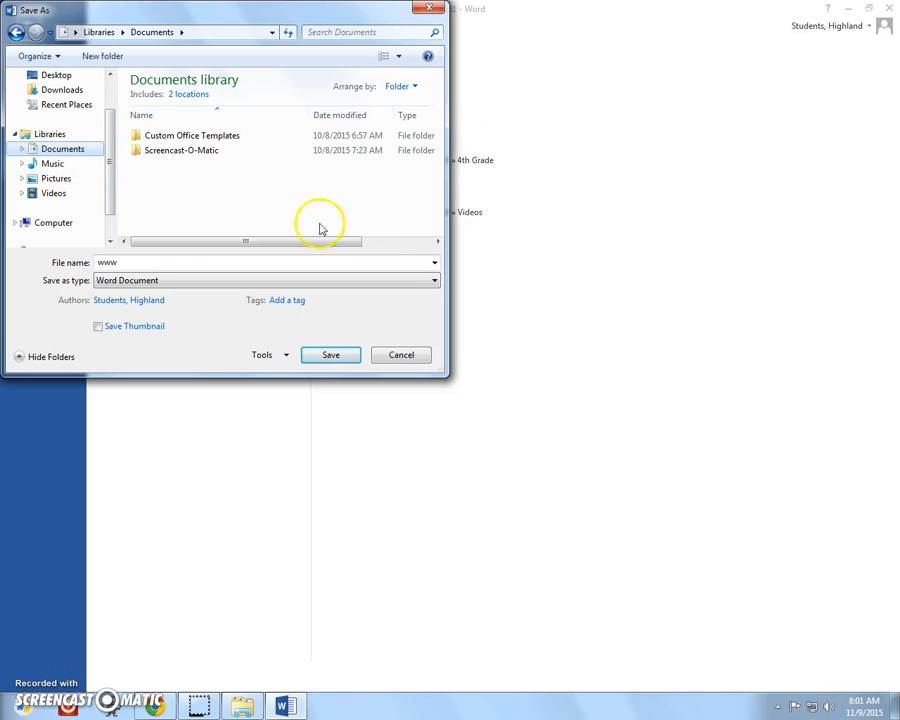
{"action": "double_click", "coordinate": [132, 261]}
{"action": "key", "text": "BackSpace"}
{"action": "type", "text": "Campbe"}
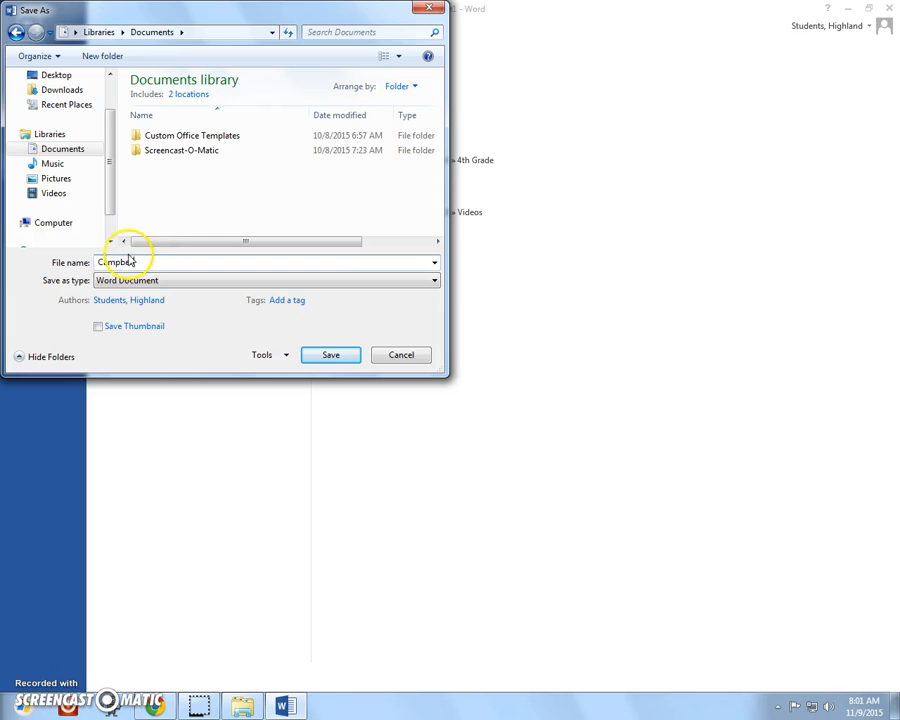
{"action": "left_click", "coordinate": [330, 355]}
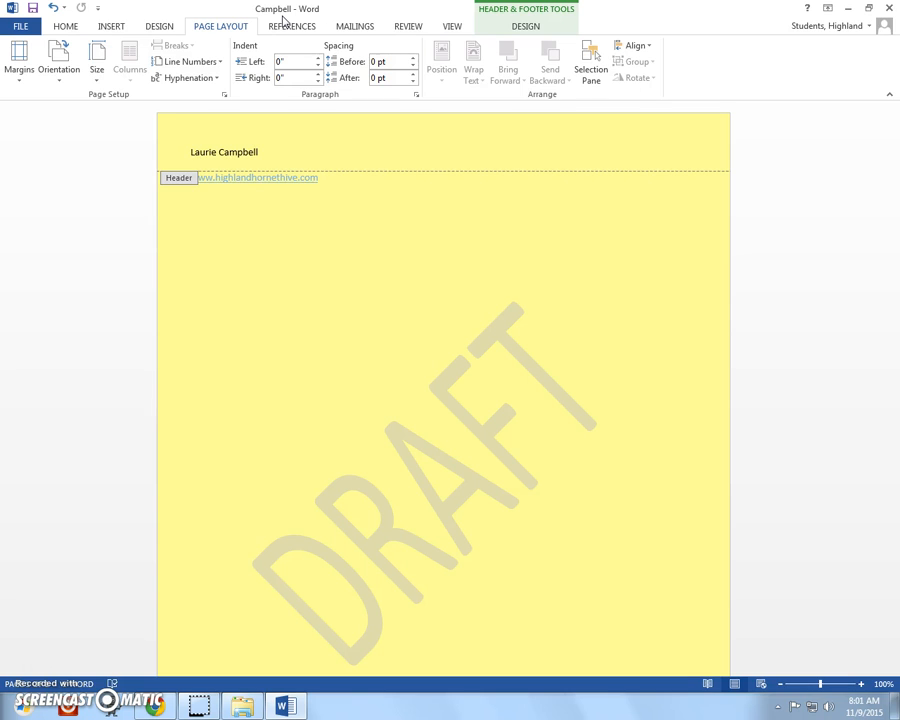
- Look over the locations offered for saving another copy of the file, and return to the document without saving
{"action": "left_click", "coordinate": [18, 25]}
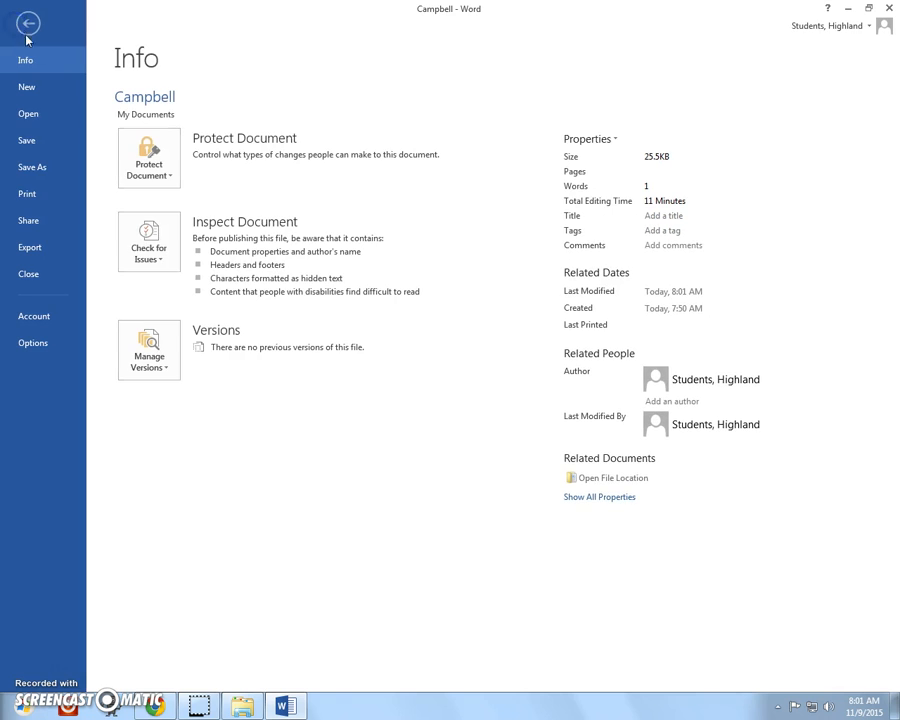
{"action": "left_click", "coordinate": [40, 170]}
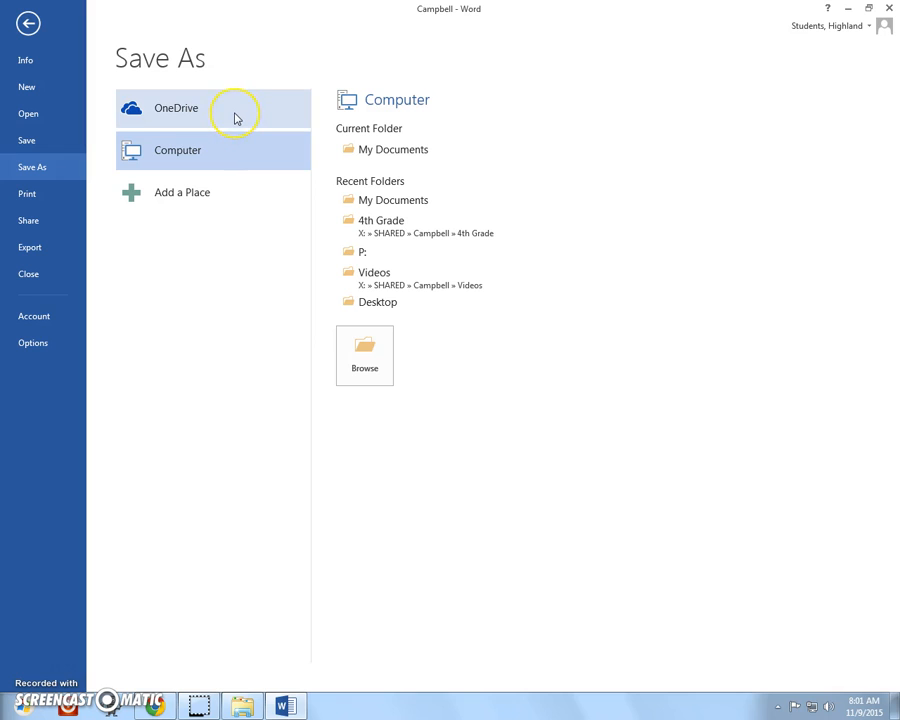
{"action": "left_click", "coordinate": [270, 134]}
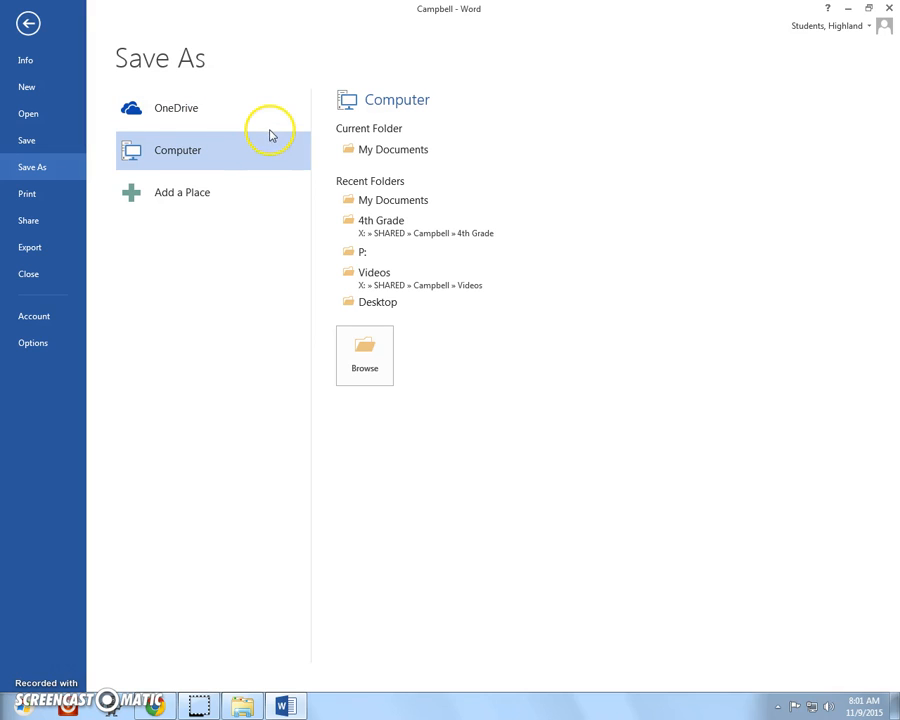
{"action": "left_click", "coordinate": [226, 158]}
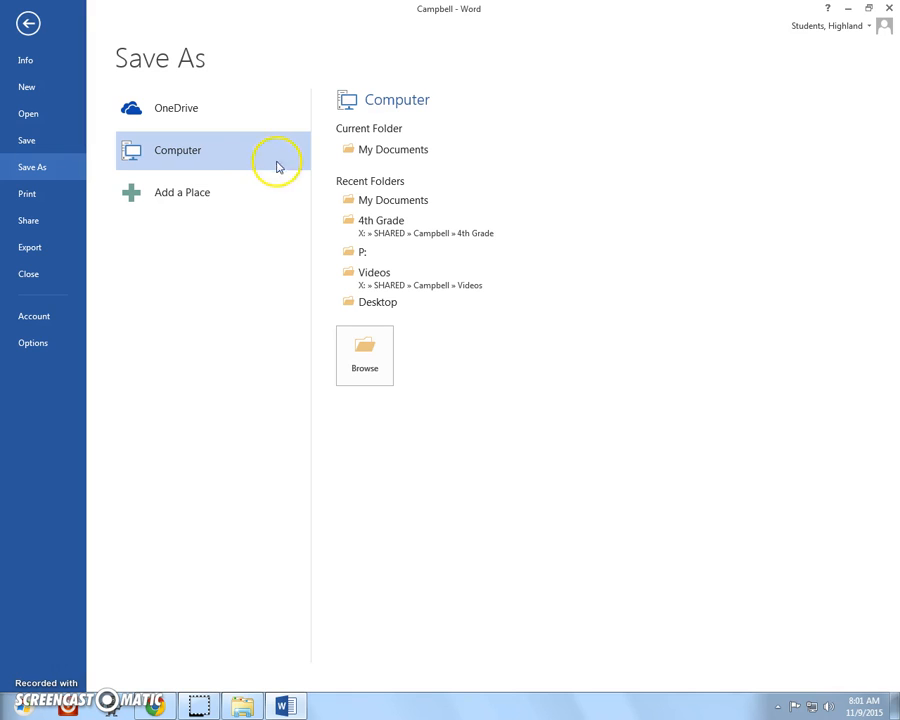
{"action": "left_click", "coordinate": [26, 24]}
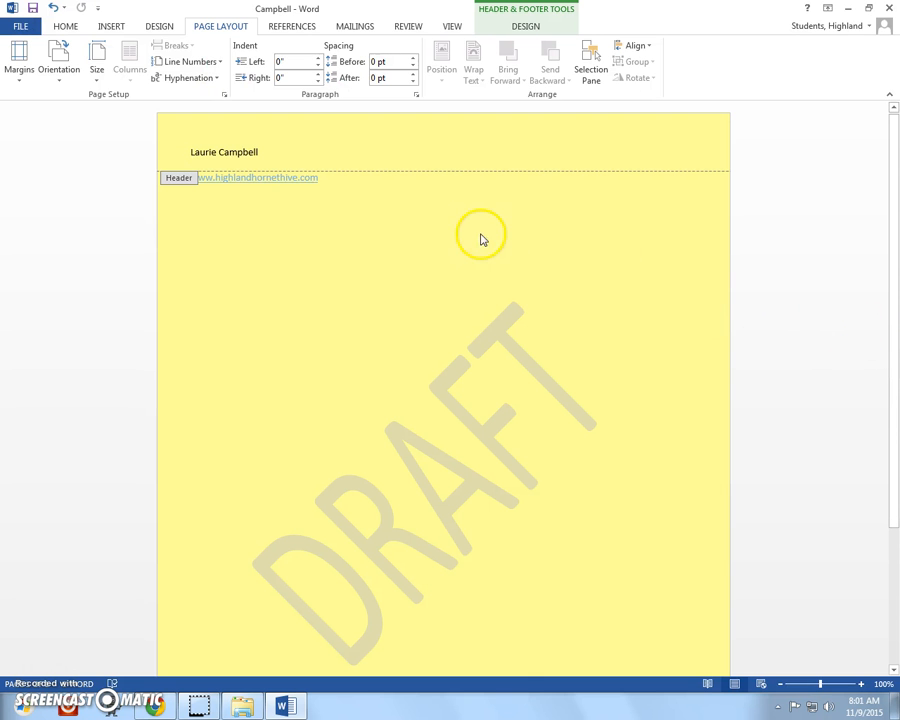
{"action": "left_click", "coordinate": [66, 28]}
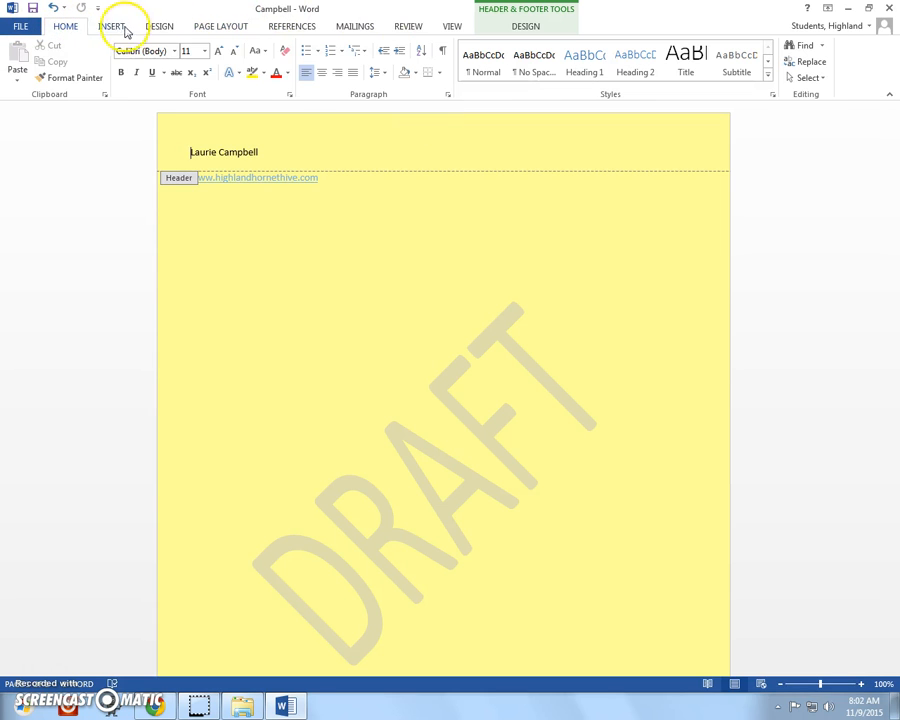